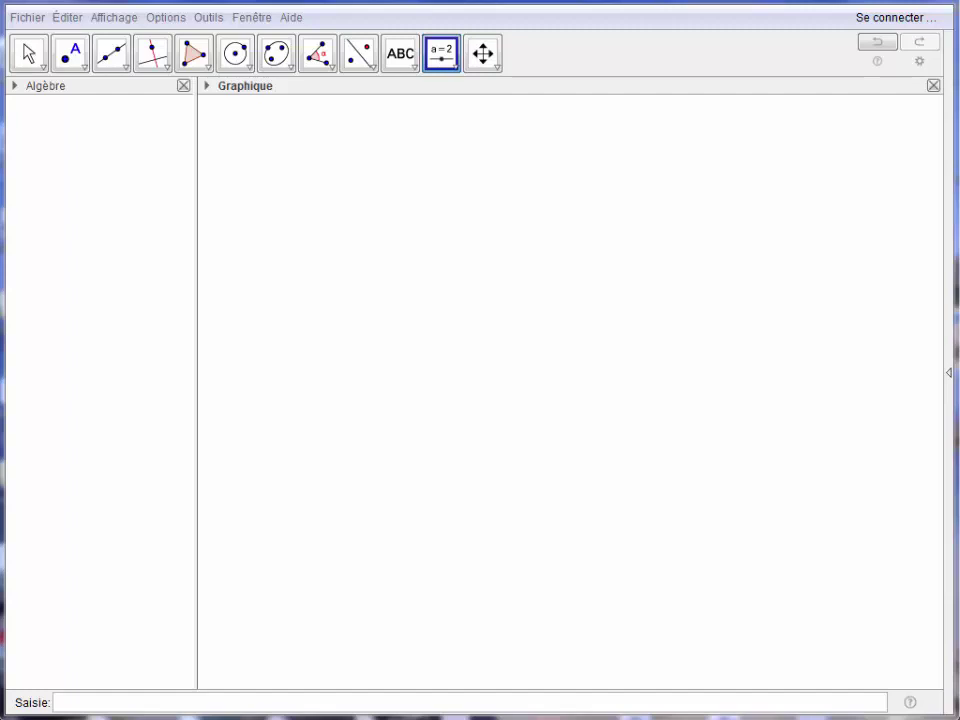
Step: Define the number a=0
left_click(313, 703)
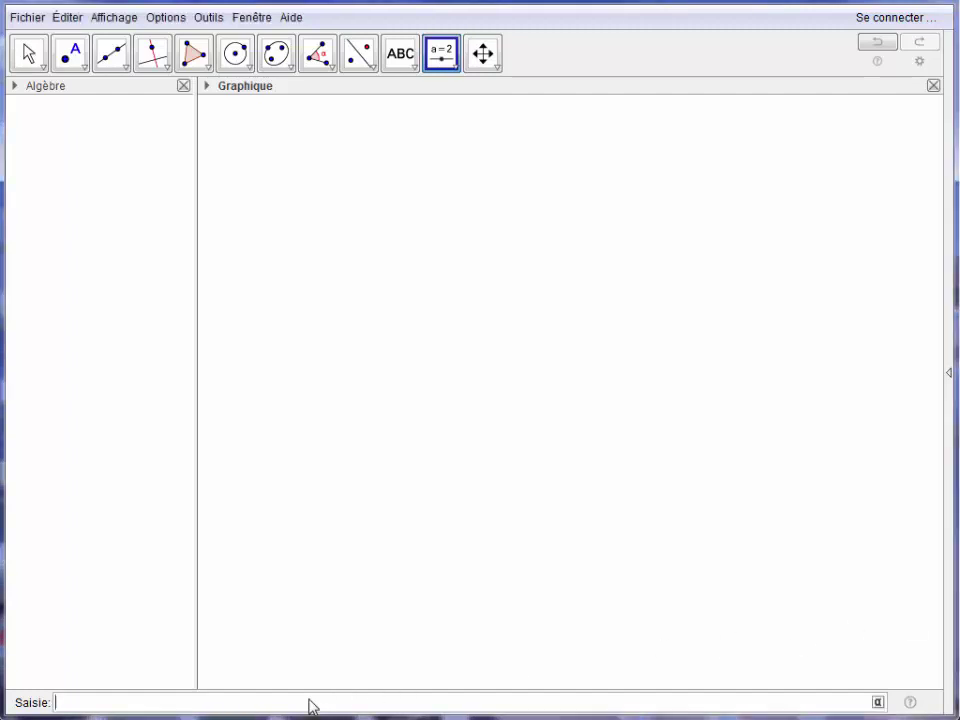
type("a=0")
key("Return")
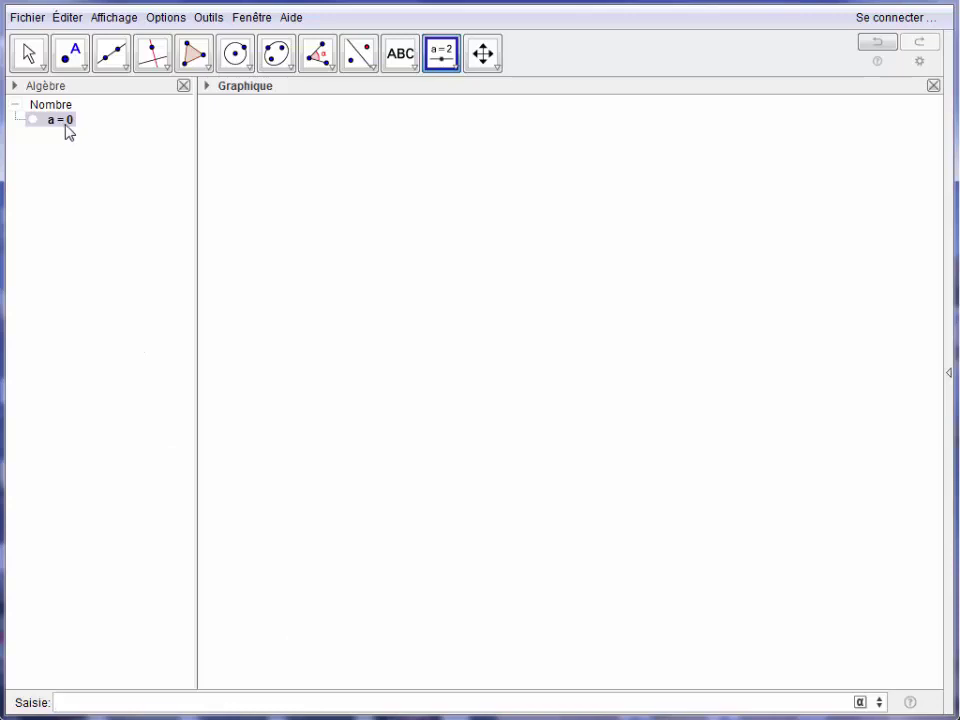
Step: Insert an input box near the top of the graphics view, captioned "saisir la valeur de a :" and linked to a
left_click(456, 65)
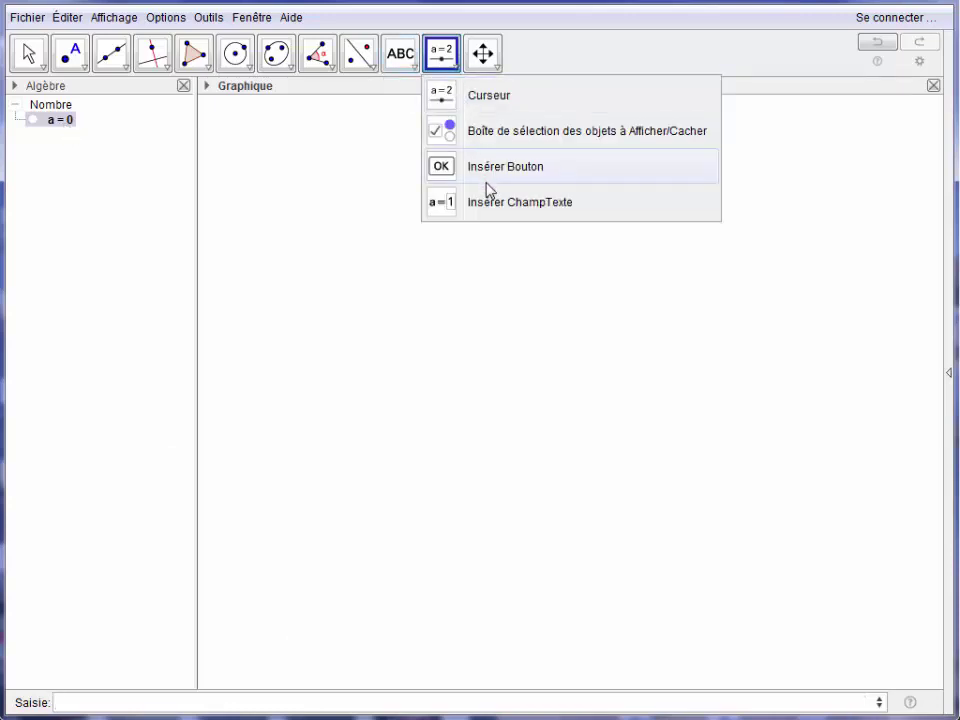
left_click(489, 213)
left_click(390, 328)
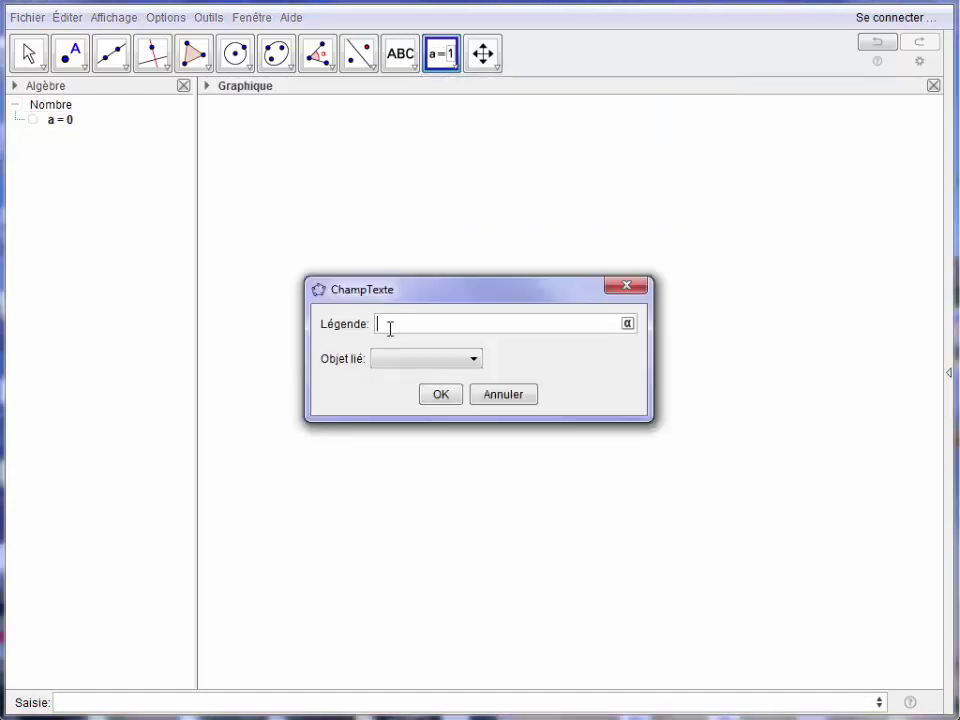
type("saisir la valeur de a :")
left_click(476, 359)
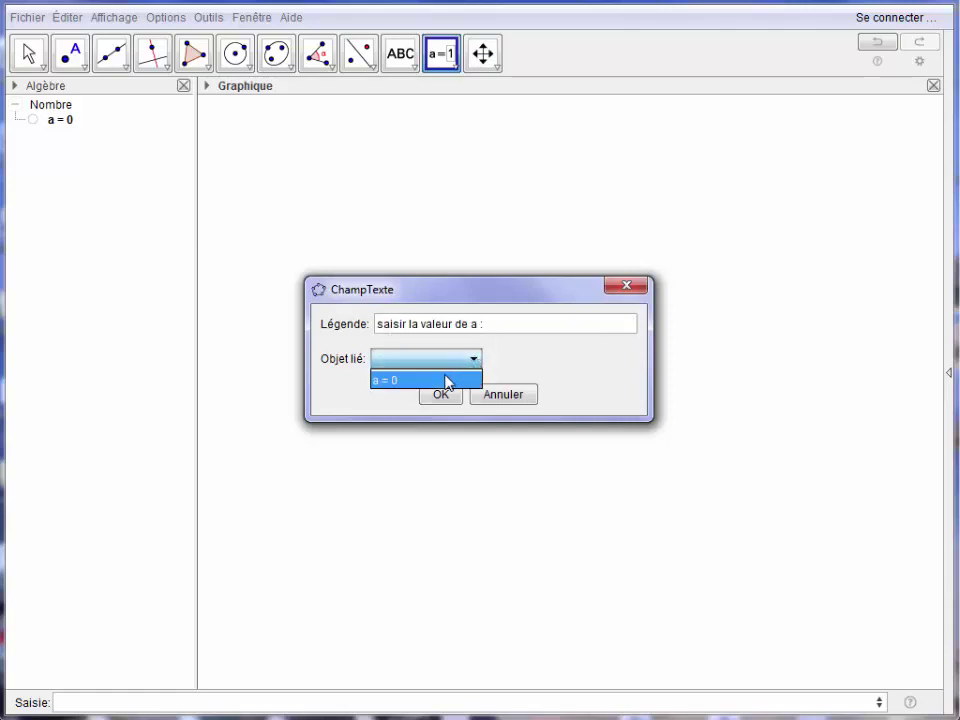
left_click(444, 380)
left_click(441, 394)
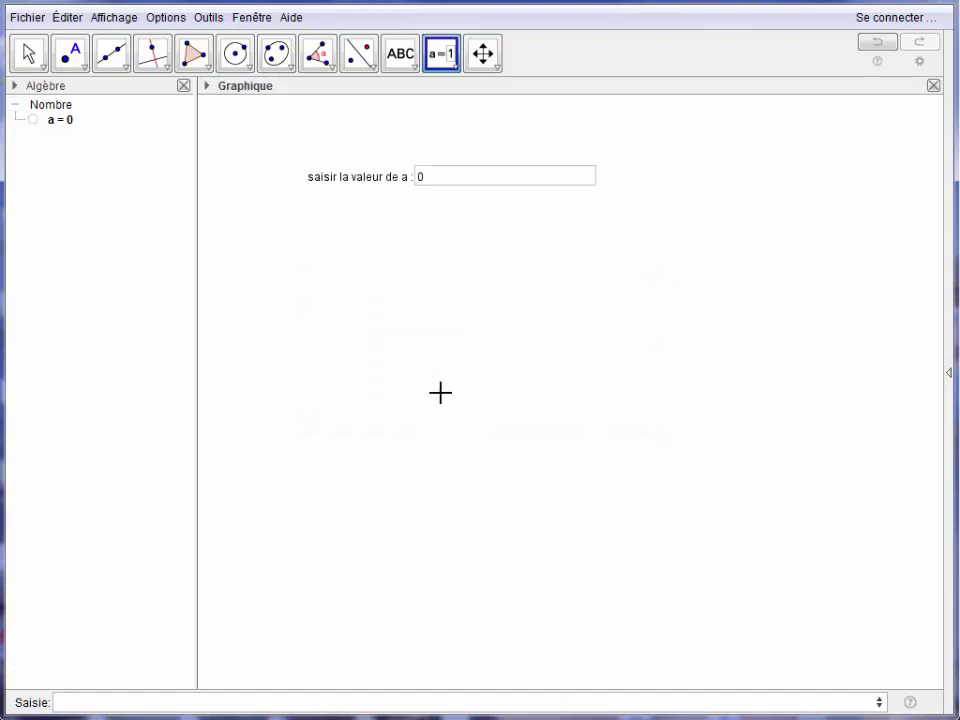
Step: Set a to 1 through its input box
left_click(428, 180)
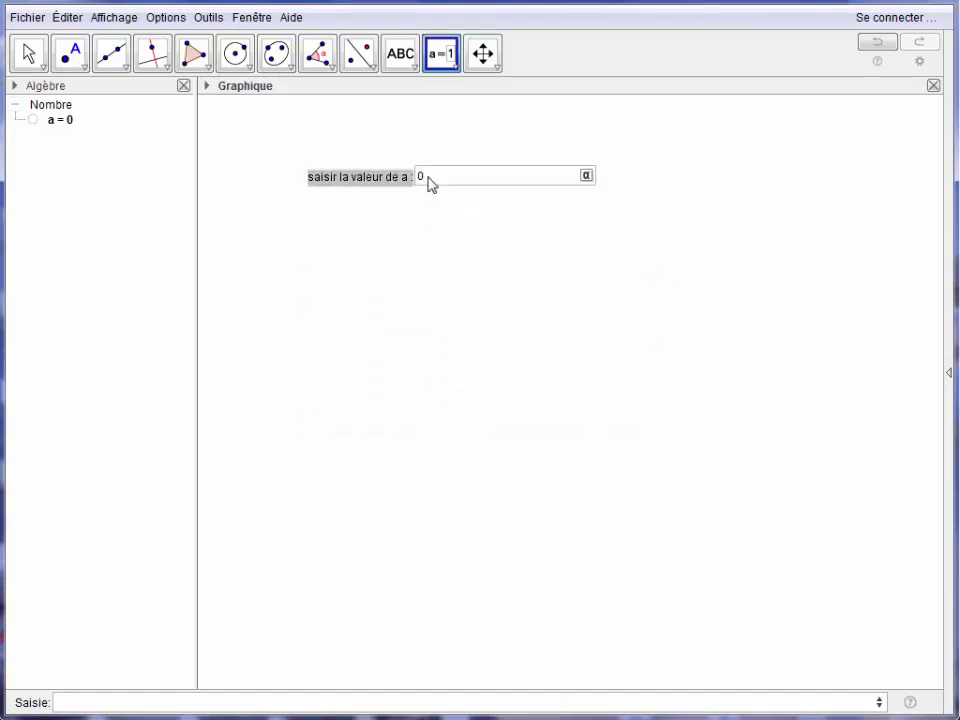
key("BackSpace")
key("Return")
Step: Define the function f(x)=x and hide its graph
left_click(139, 698)
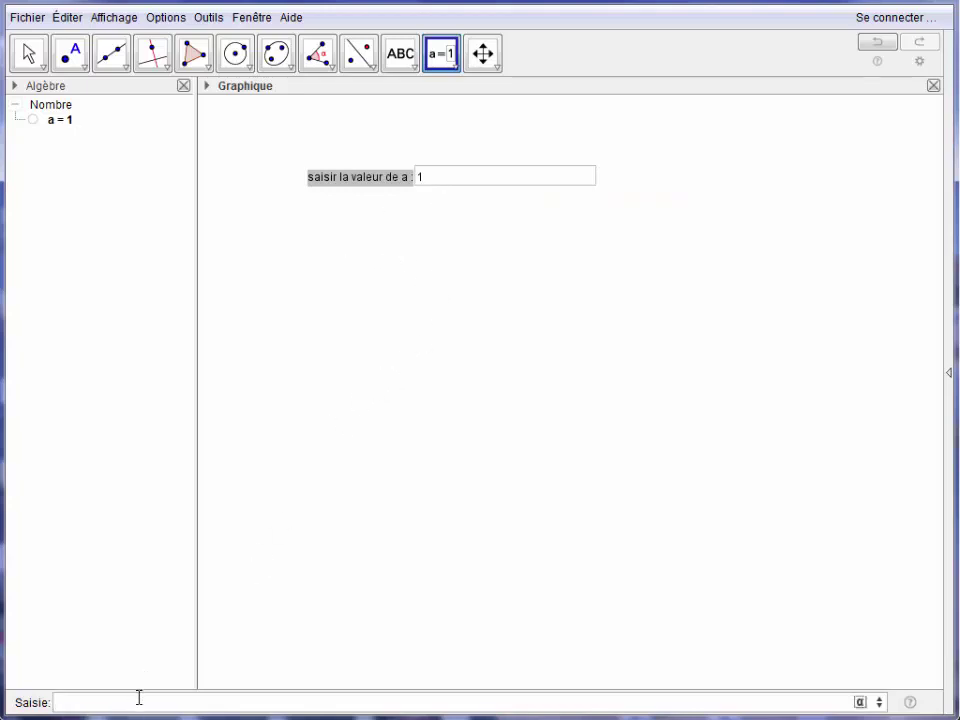
type("f(x)=x")
key("Return")
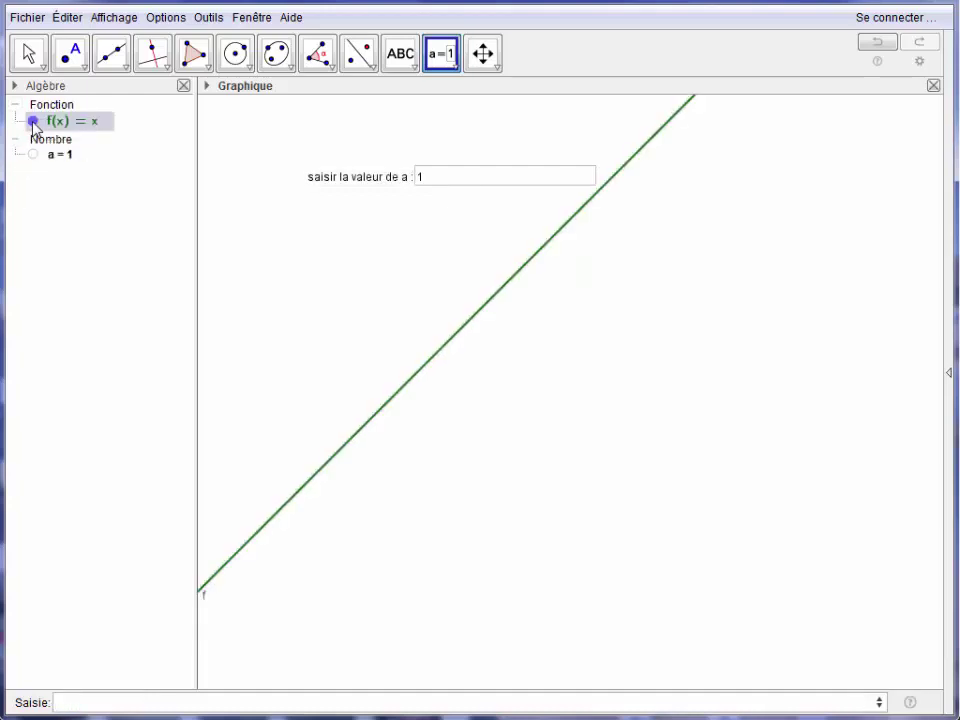
left_click(33, 121)
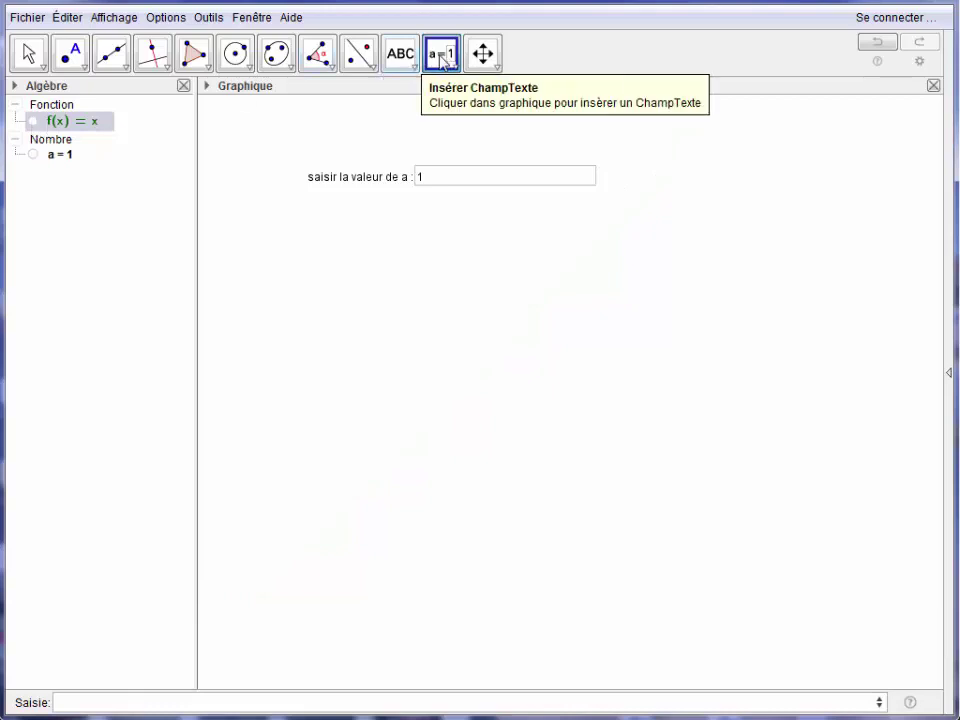
Step: Insert an input box captioned "saisir f(x) :" below the first one and link it to the function f
left_click(326, 236)
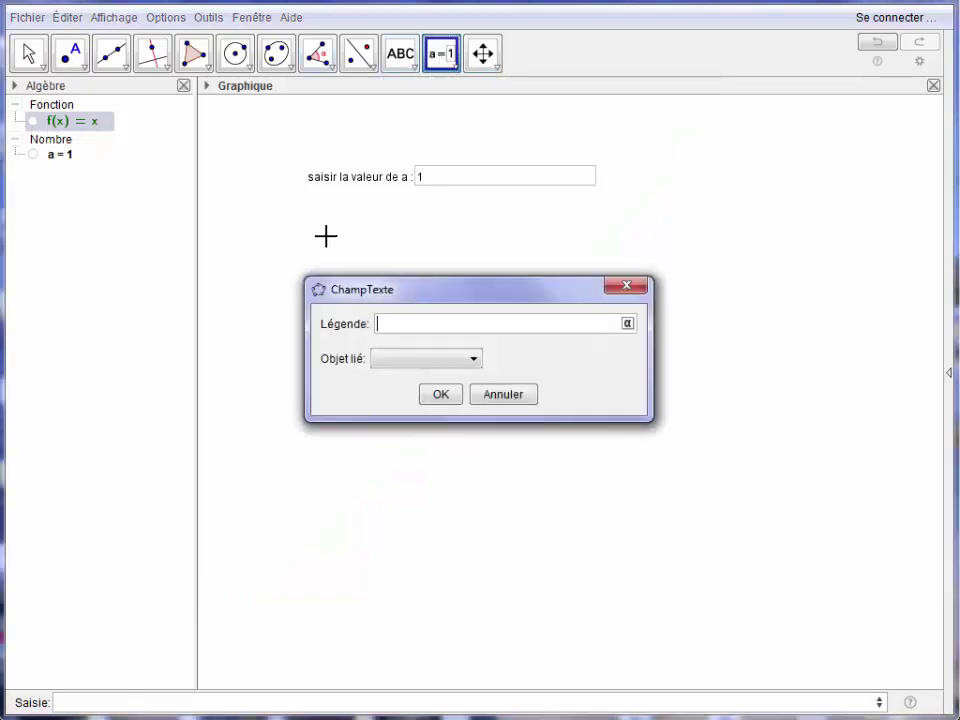
type("saisir f(x) :")
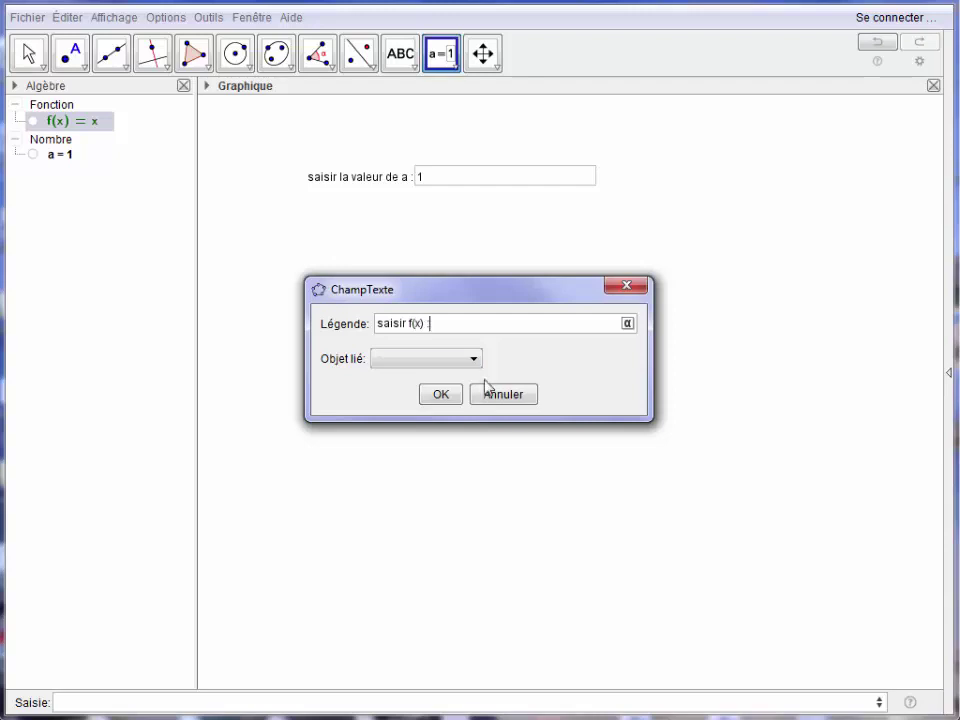
left_click(475, 360)
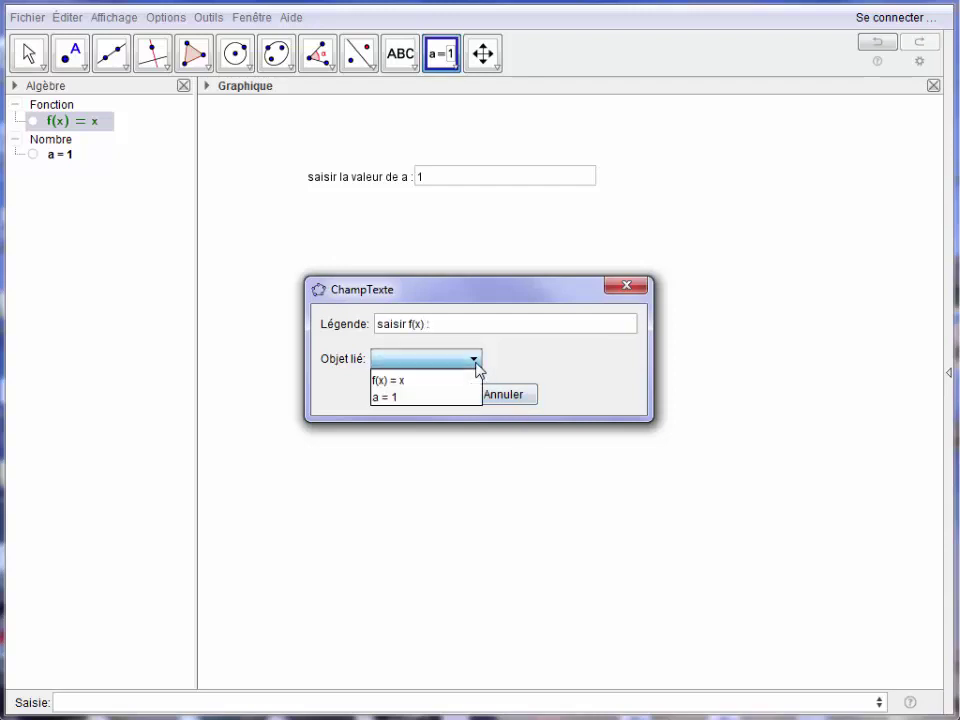
left_click(414, 381)
left_click(440, 394)
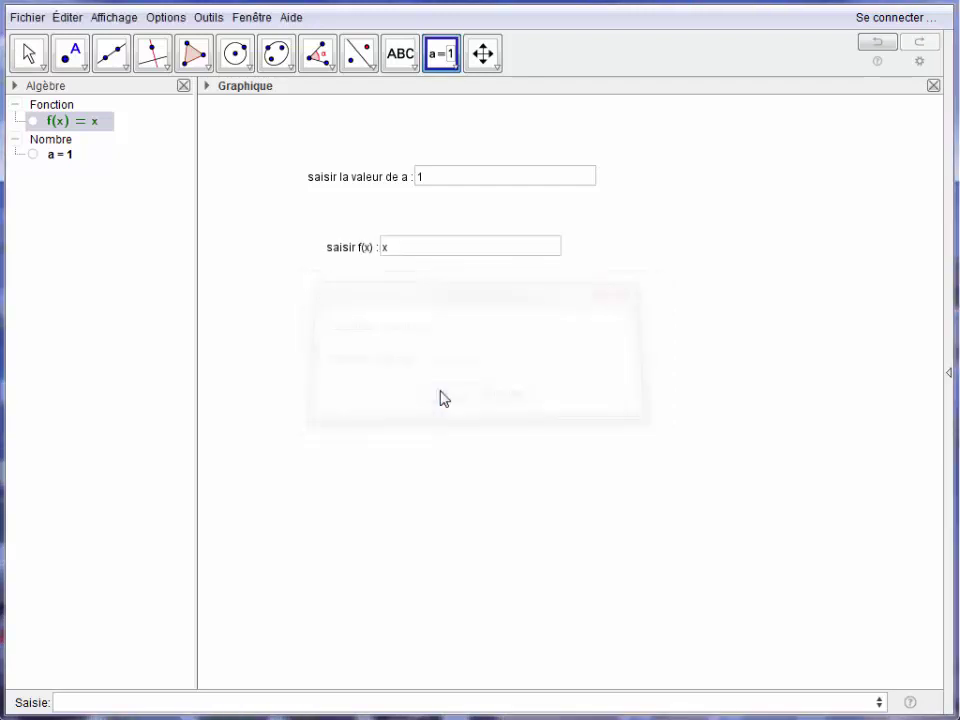
Step: Set f(x) to x / (x + 1) through its input box and move that box into line under the box for a
left_click(399, 256)
key("BackSpace")
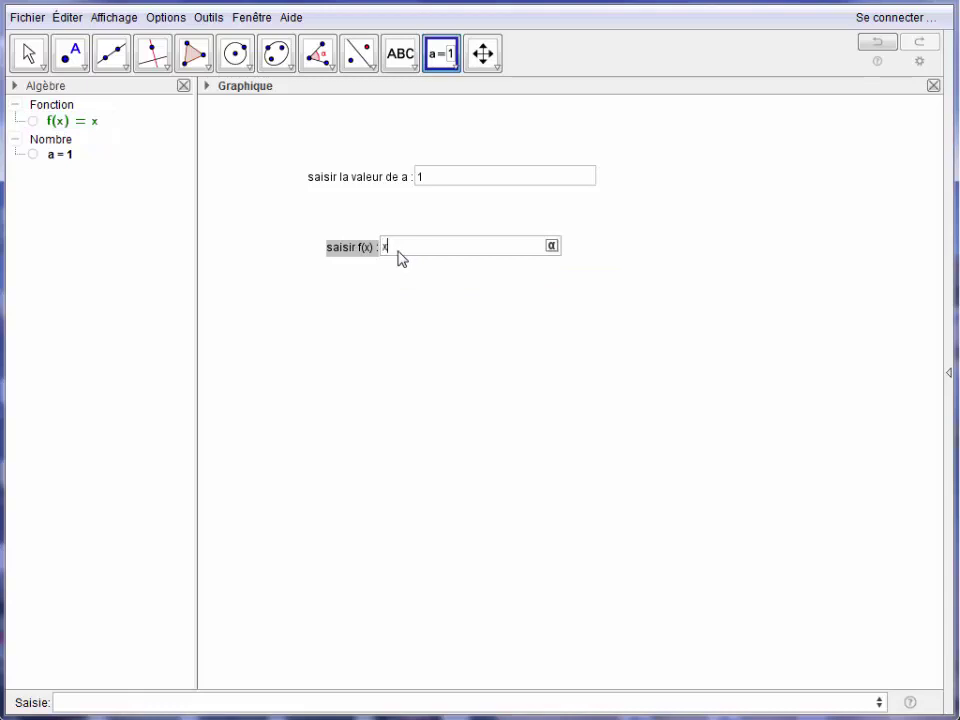
type("x / (x + 1)")
key("Return")
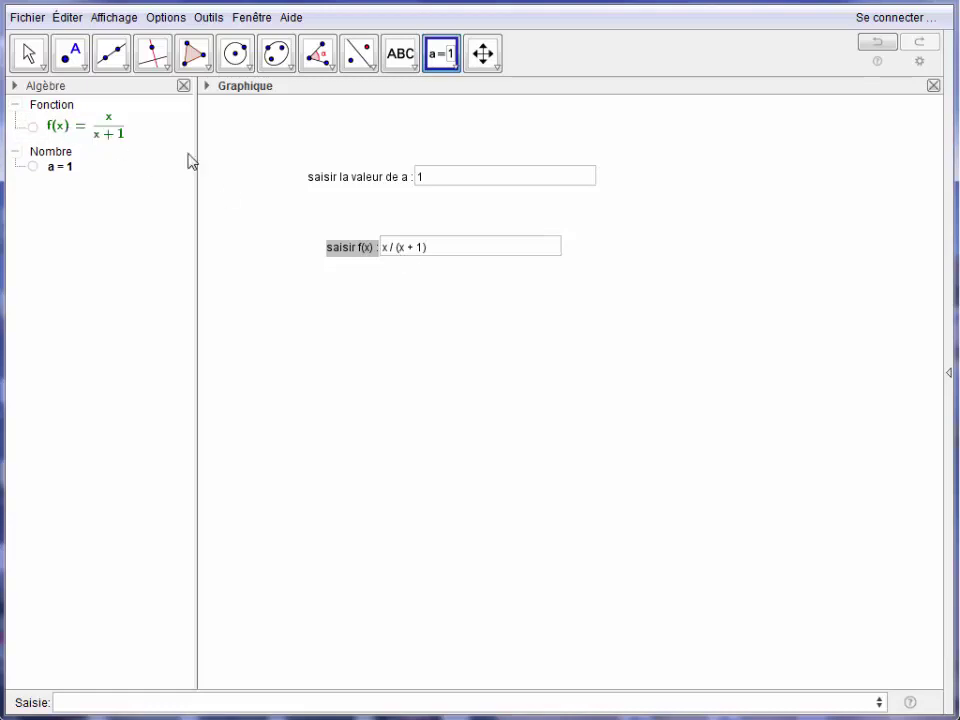
left_click_drag(339, 250, 321, 238)
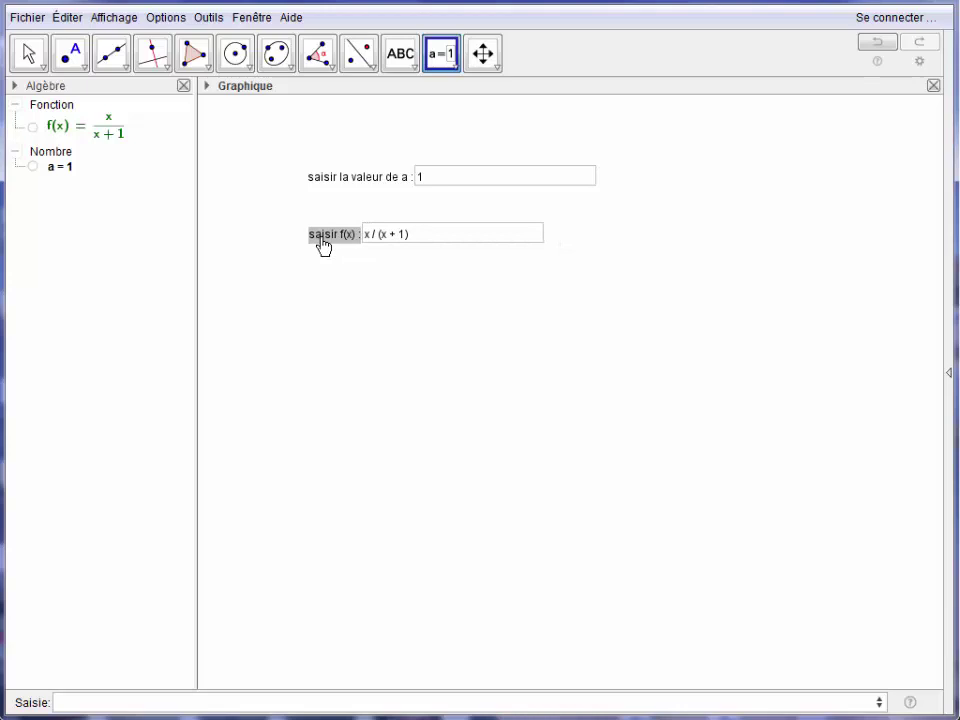
Step: Re-enter 1 as the value of a, then try a lone minus sign in the same input box
left_click(435, 178)
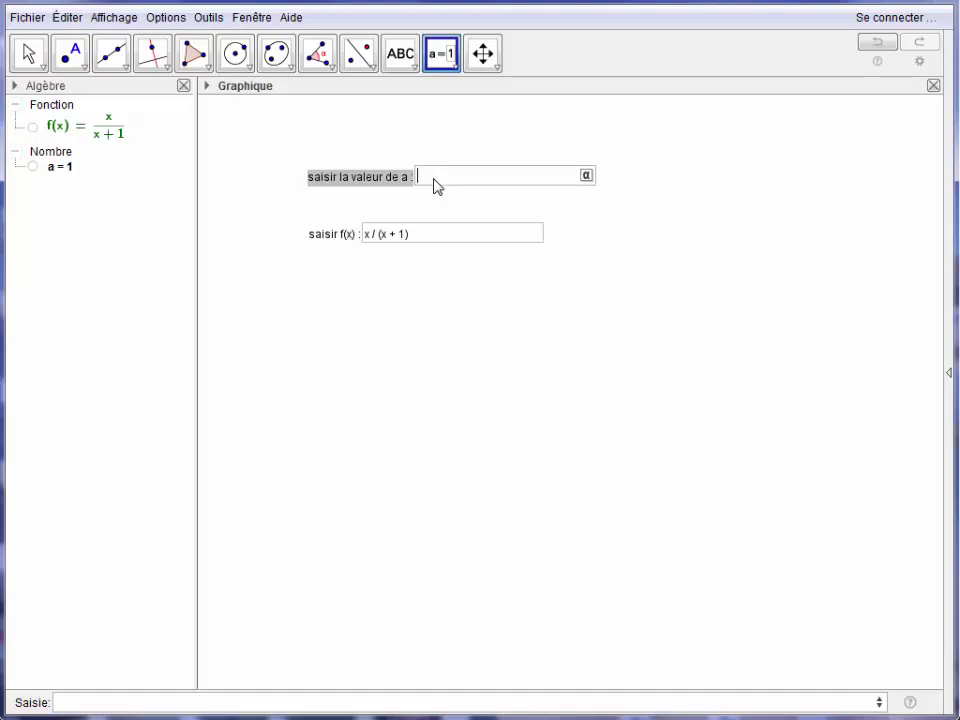
type("1")
key("Return")
left_click(437, 186)
type("-")
key("Return")
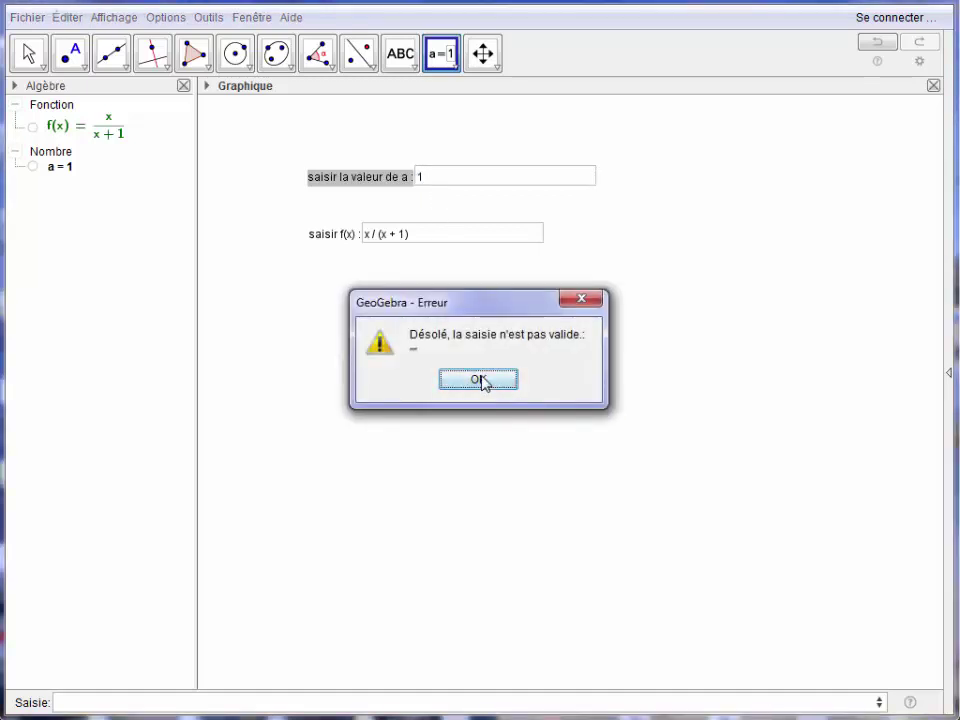
left_click(481, 380)
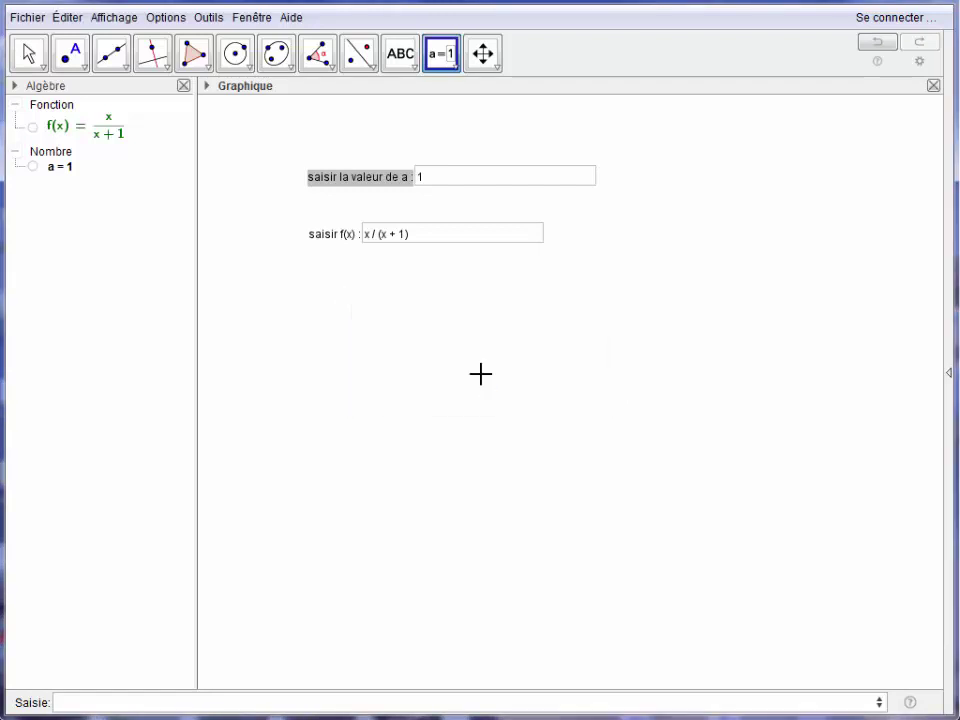
Step: Clear the input box for a and validate it empty
left_click(433, 186)
key("Return")
left_click(437, 185)
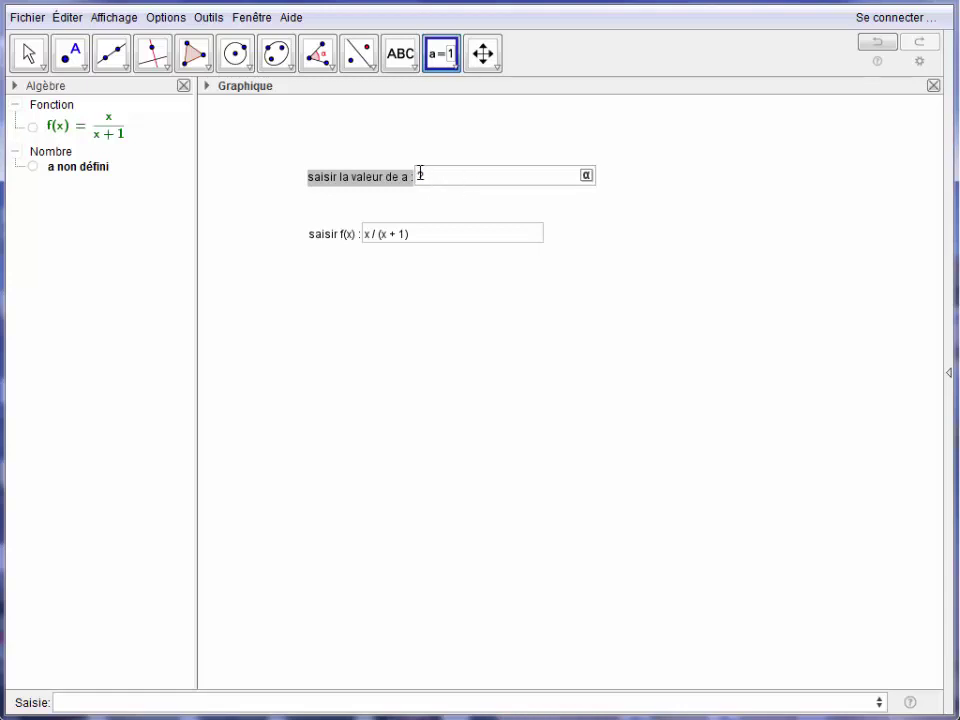
left_click(358, 150)
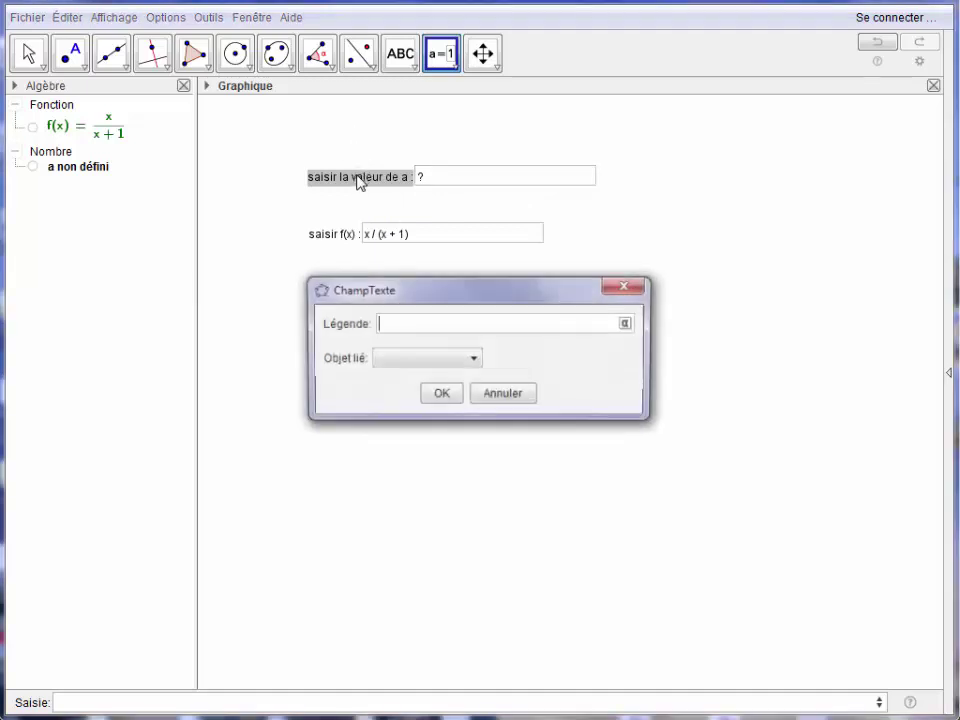
left_click(626, 285)
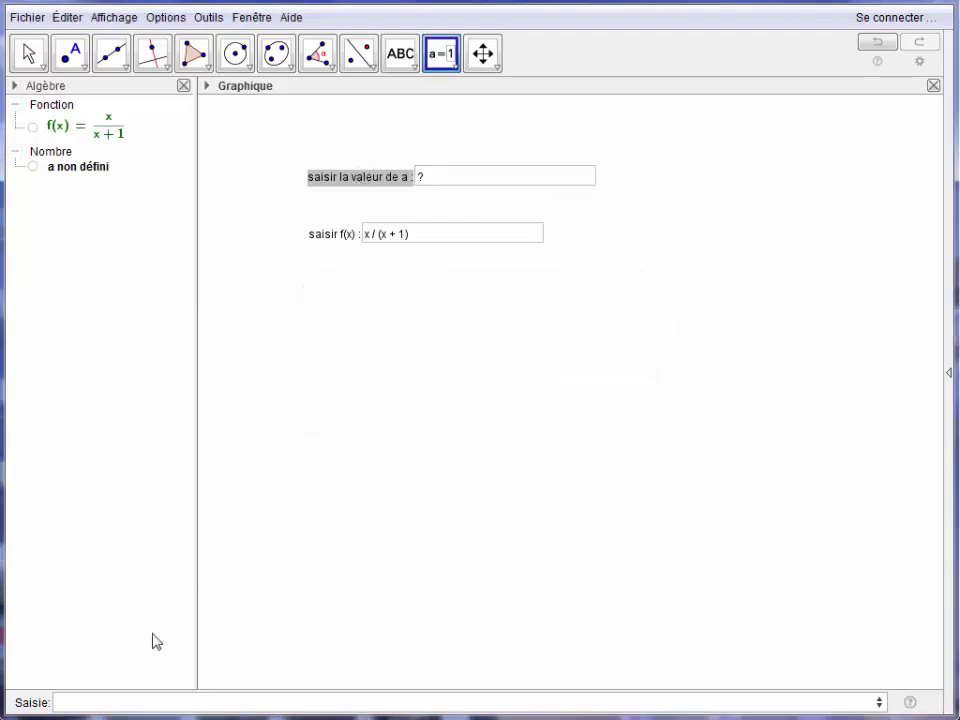
Step: Create an empty text object defined as textea=""
left_click(83, 703)
type("texten")
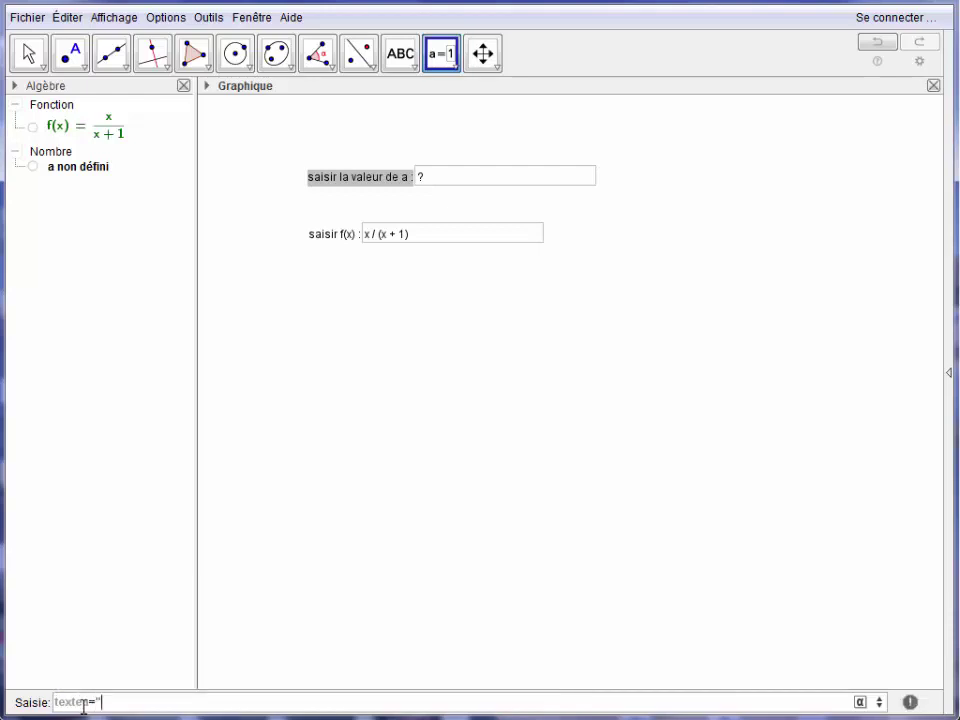
type("=\"\"")
key("Return")
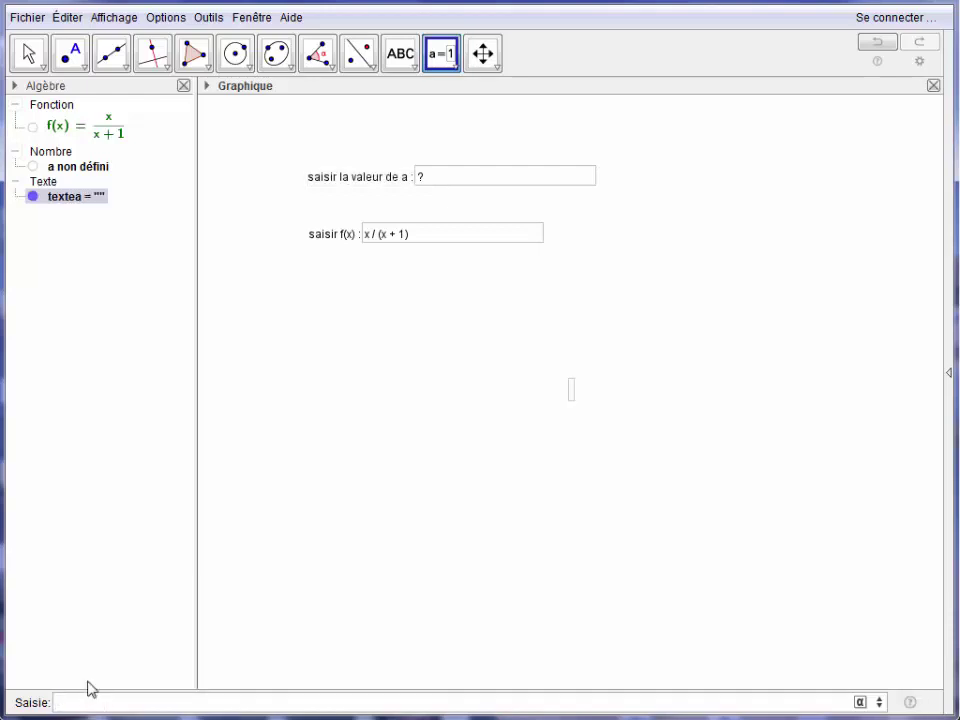
Step: Insert an input box above the existing ones, captioned "saisir la valeur de a" and linked to textea
left_click(456, 68)
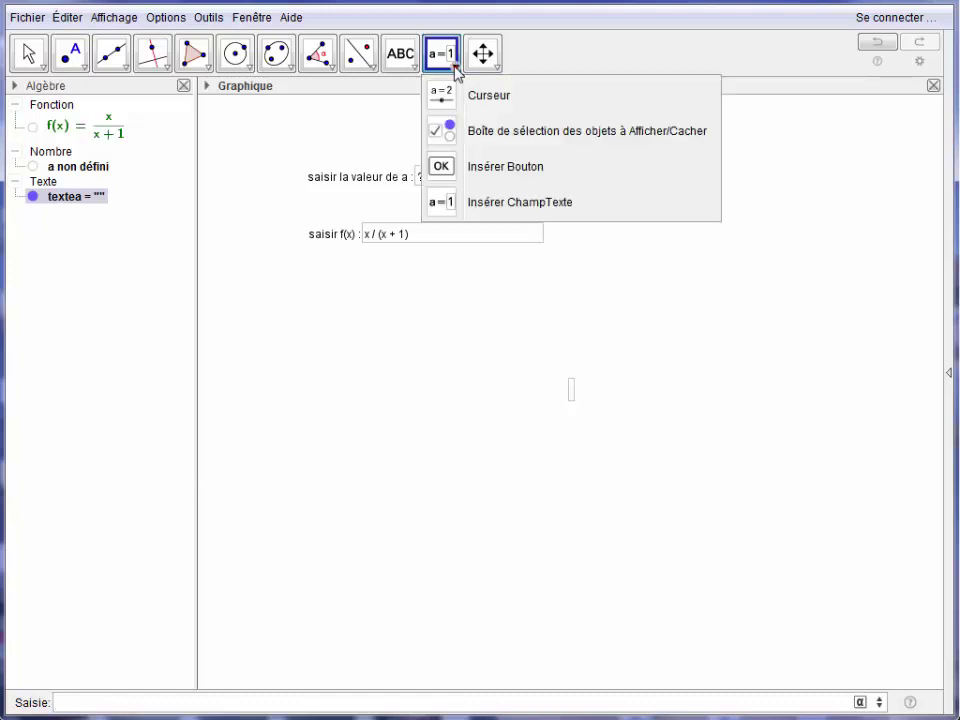
left_click(489, 205)
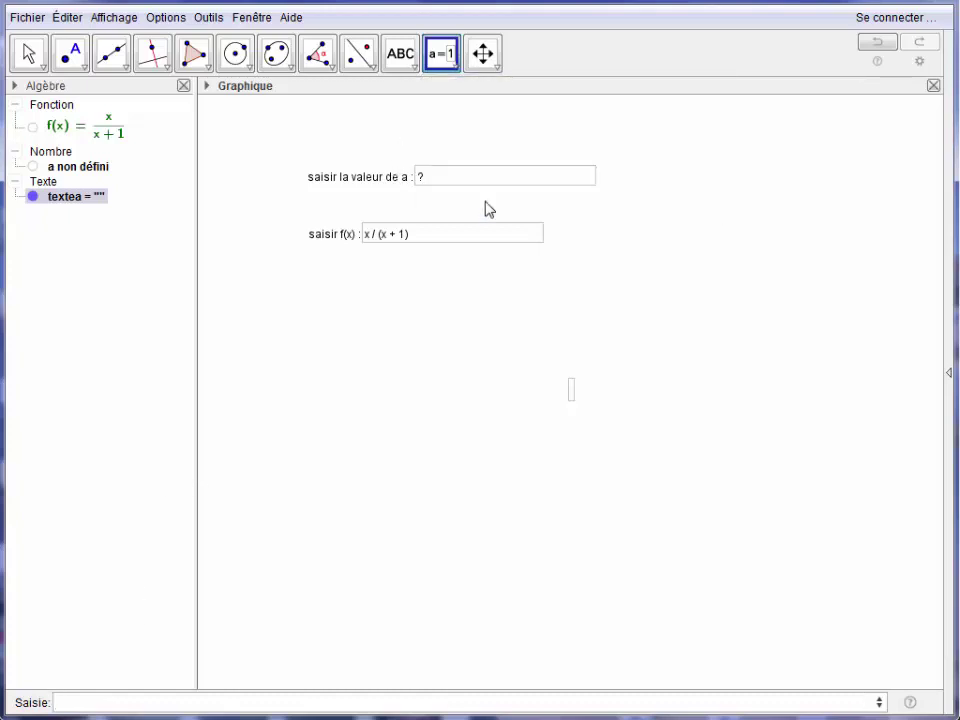
left_click(313, 129)
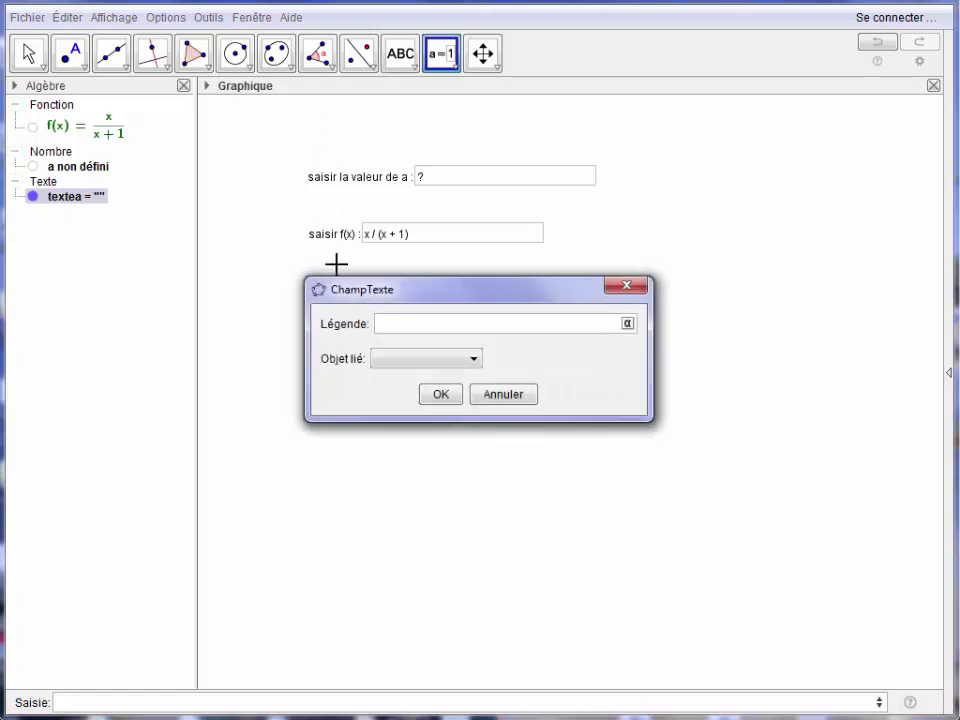
type("saisir la valeur de a")
left_click(474, 359)
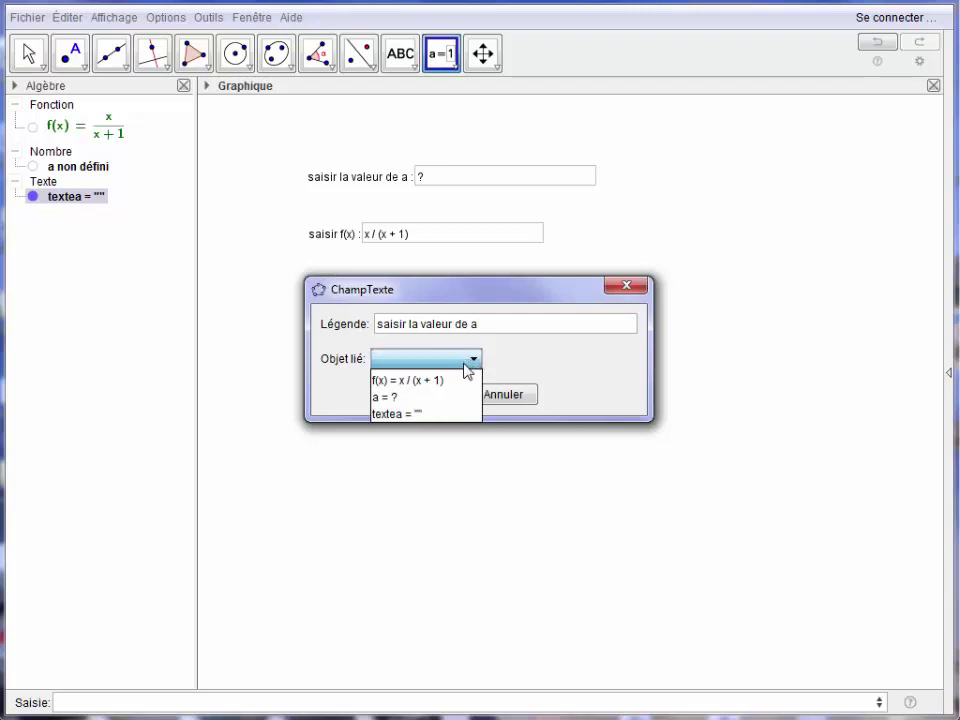
left_click(407, 414)
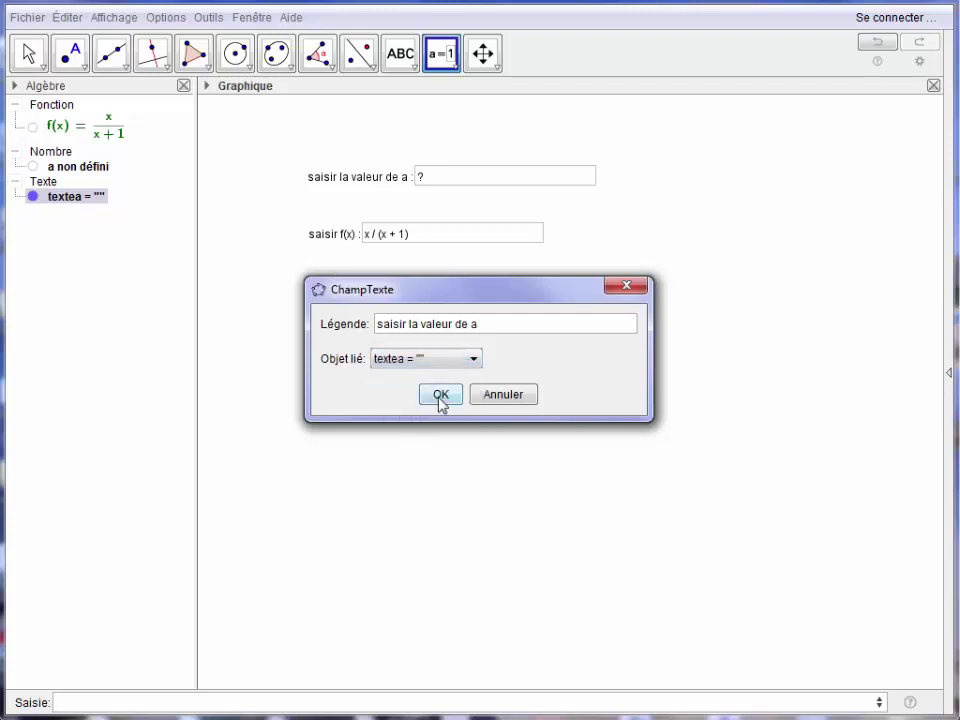
left_click(439, 398)
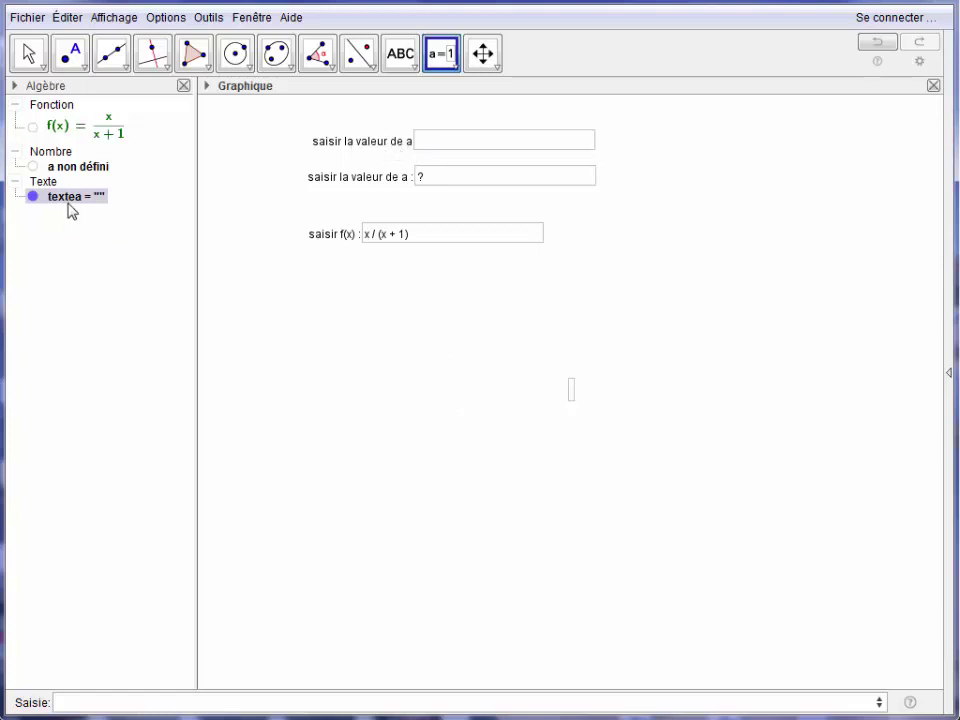
Step: Enter 3 in the input box linked to textea and hide the textea text in the graphics view
left_click(433, 148)
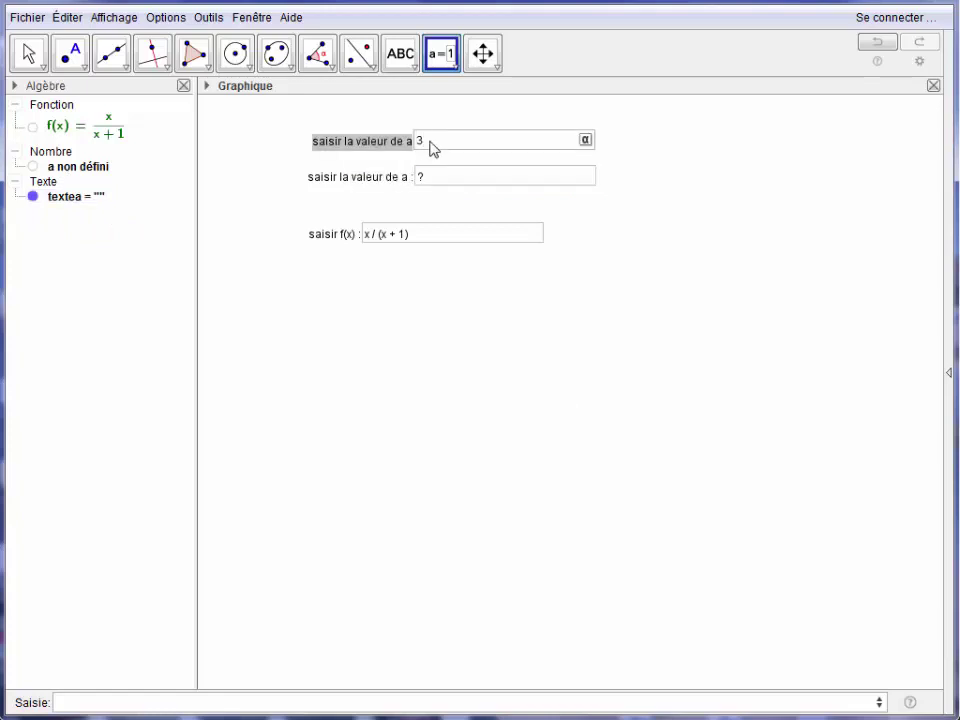
key("Return")
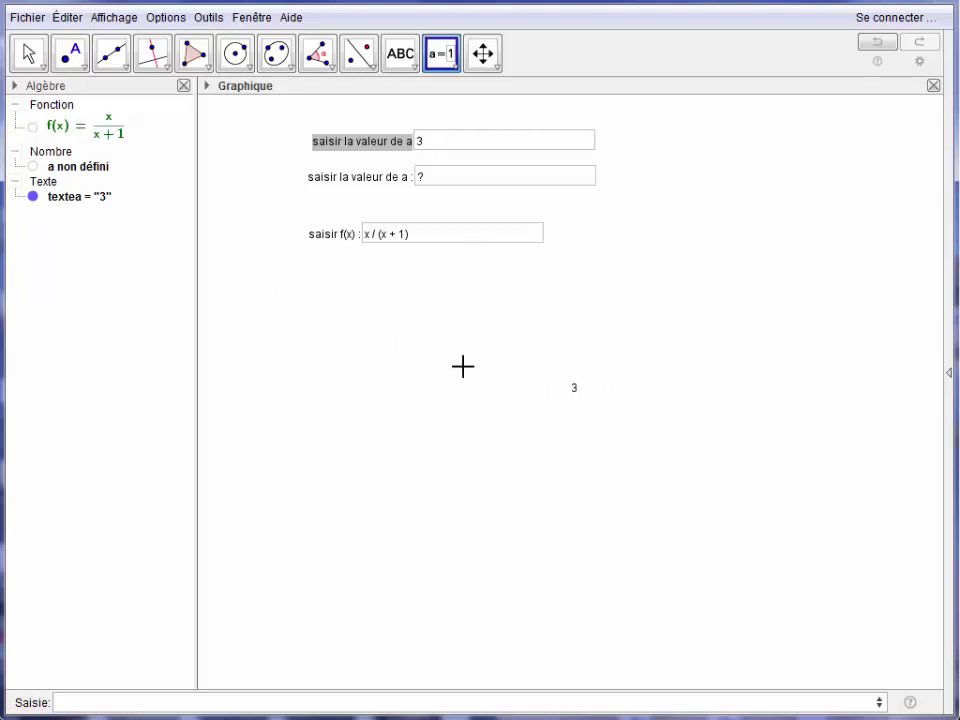
left_click(33, 197)
Step: Add the on-click script AnalyserNombre[a,textea] to the input box linked to textea and close its properties
right_click(406, 150)
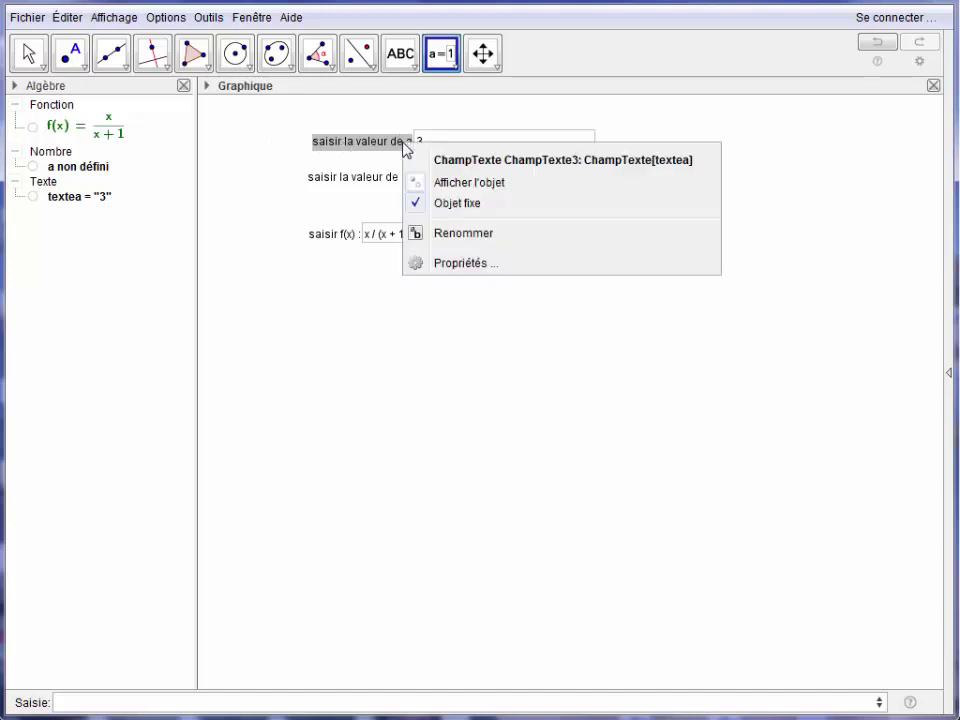
left_click(450, 266)
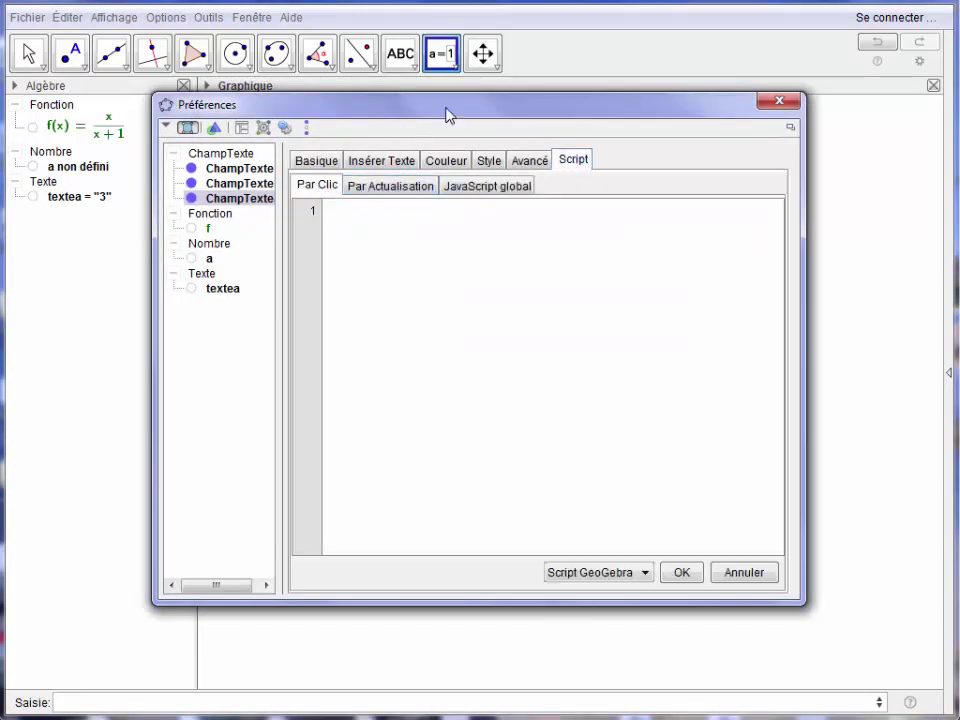
left_click_drag(450, 117, 533, 240)
left_click(426, 343)
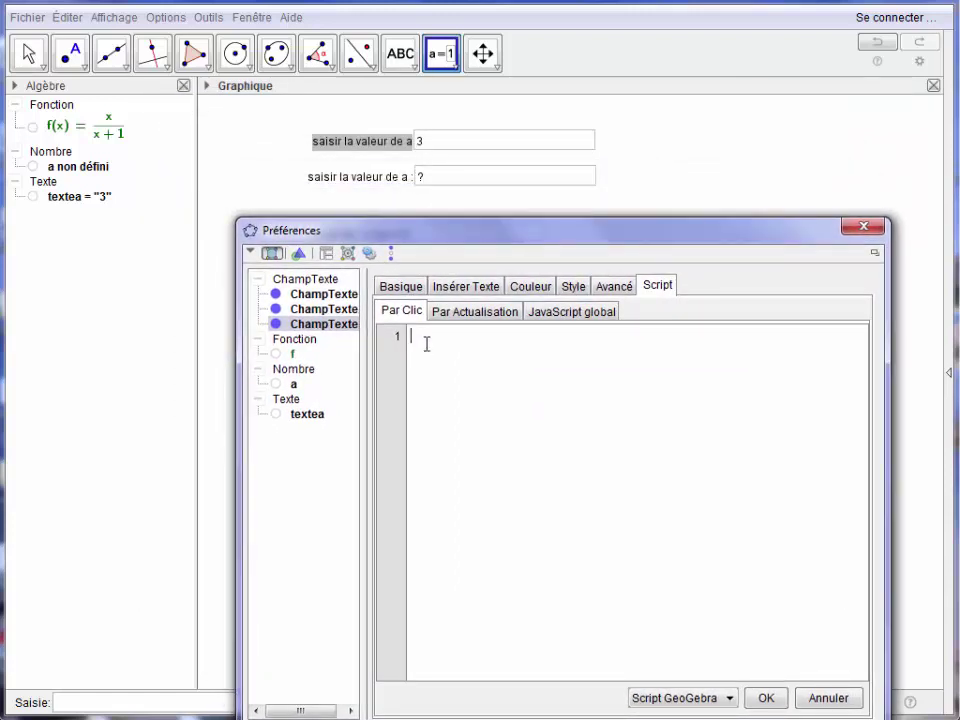
type("AnalyserNombre[a,")
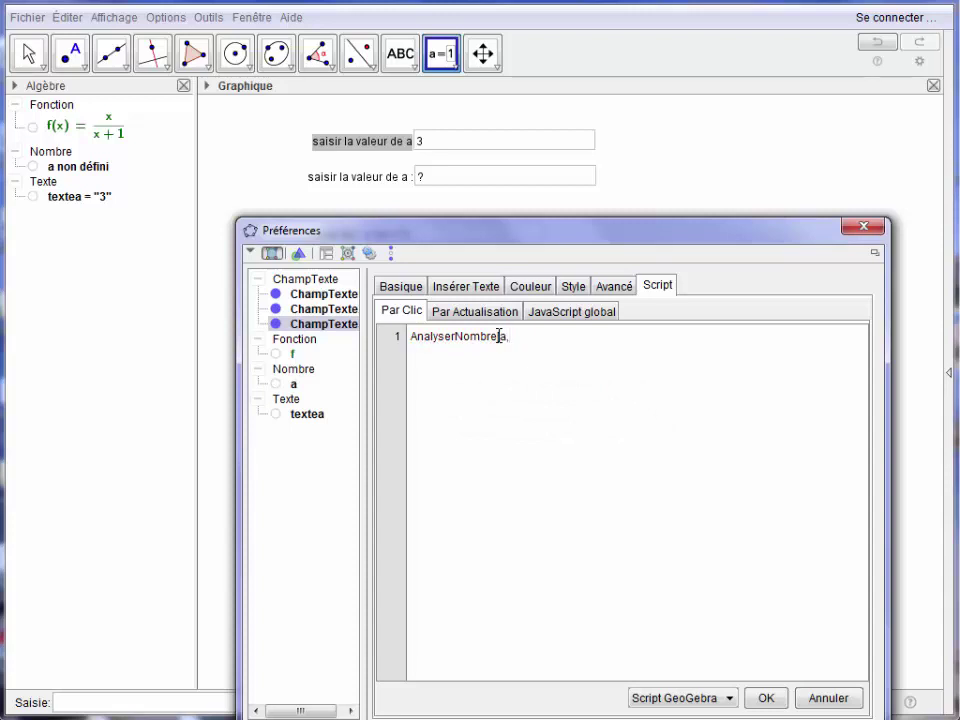
type("textea]")
left_click(770, 699)
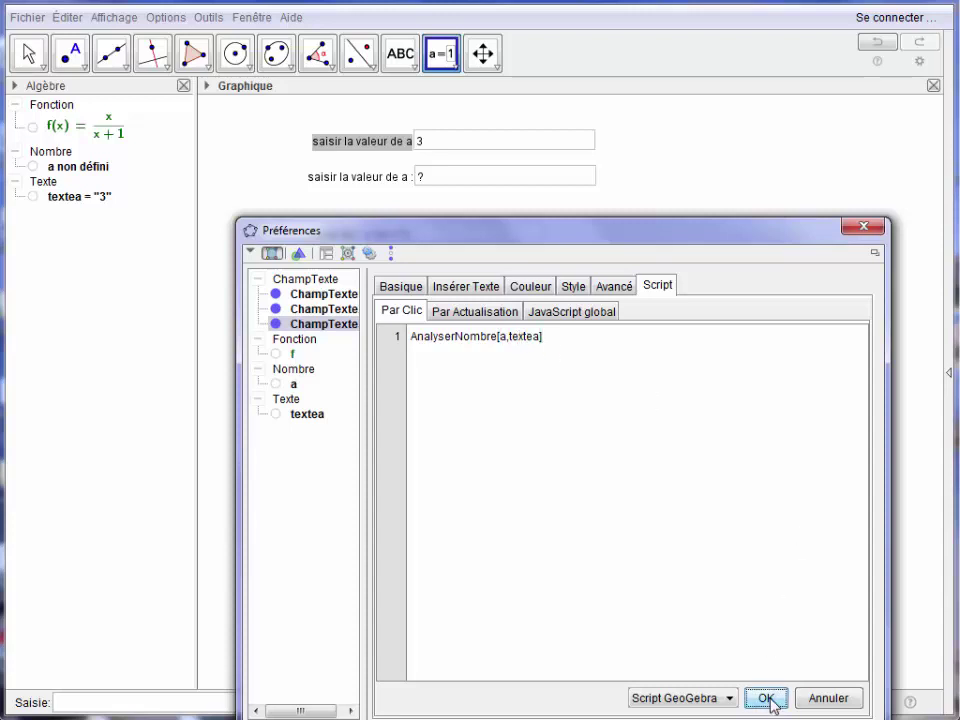
left_click(864, 227)
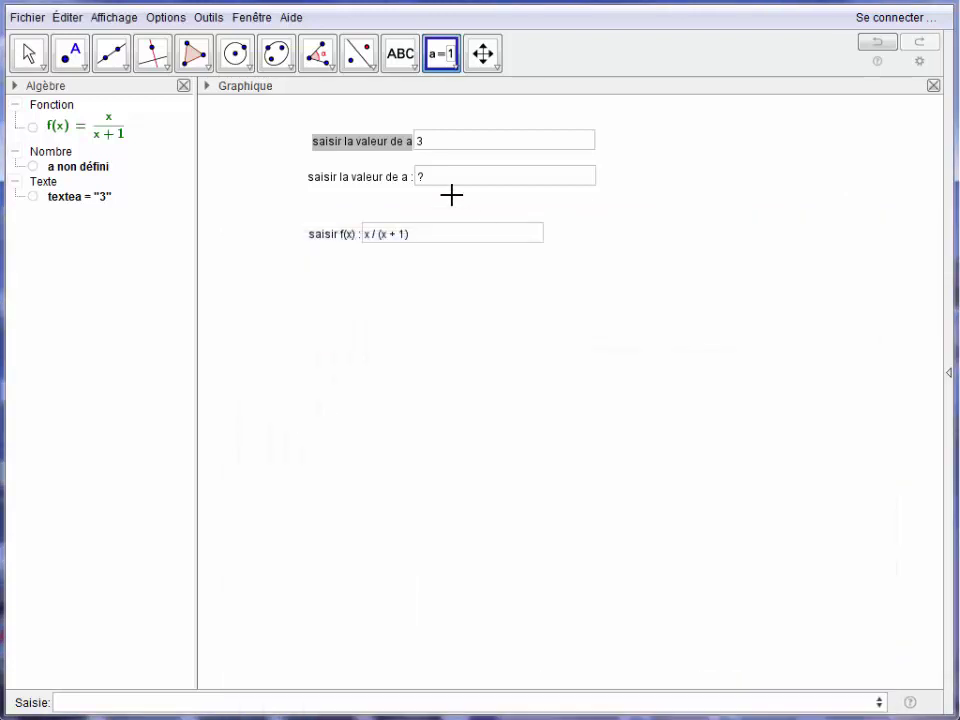
Step: Test the input box linked to textea with the entries 4 and 4/3
left_click(424, 144)
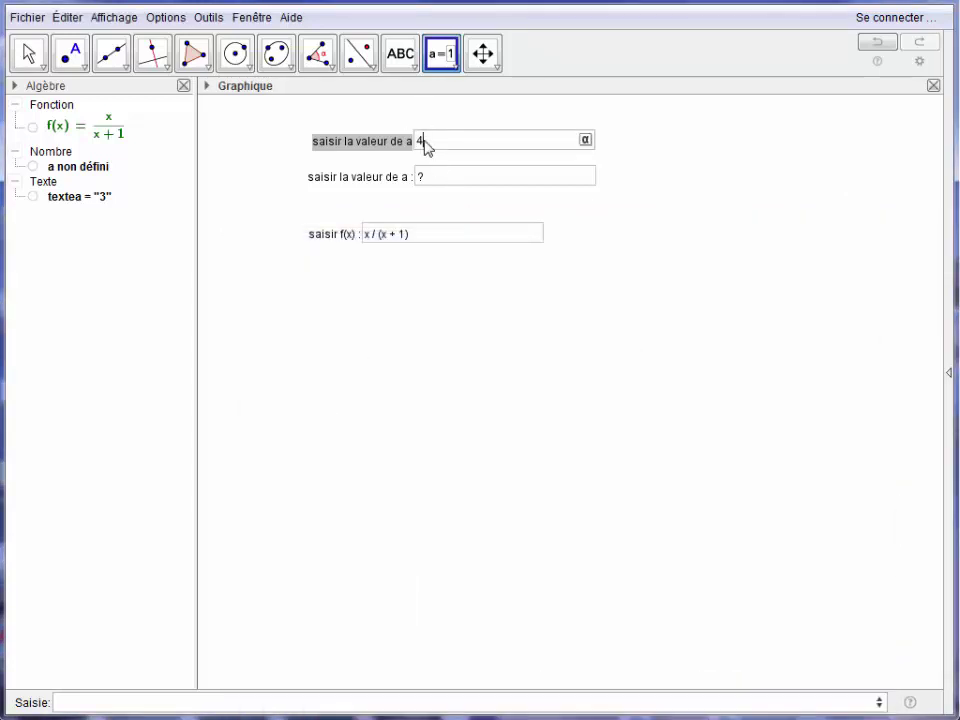
type("4")
key("Return")
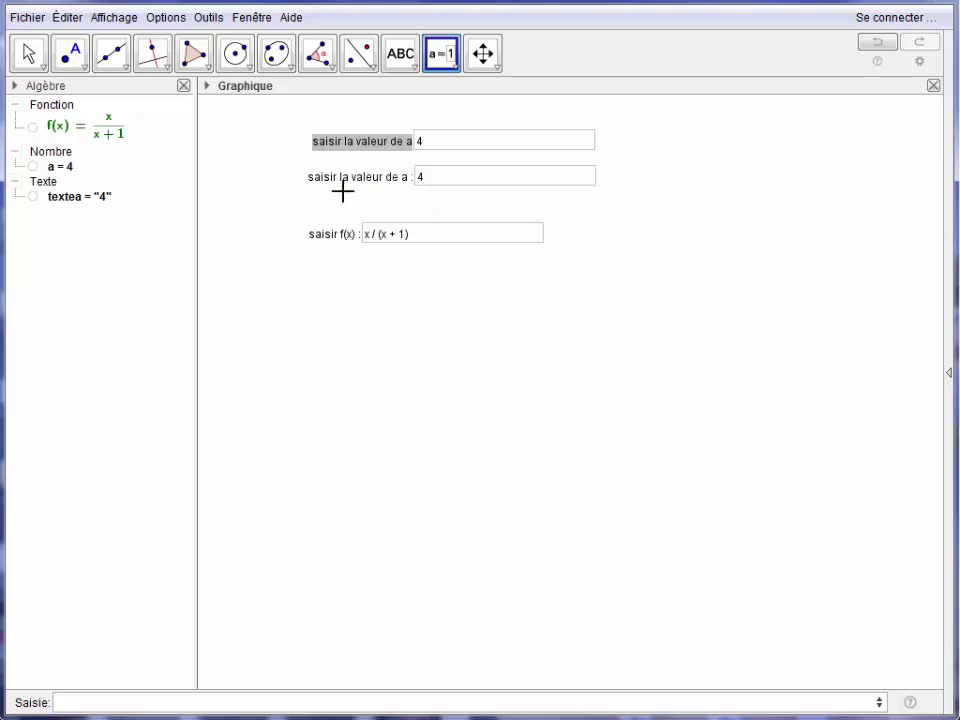
left_click(427, 186)
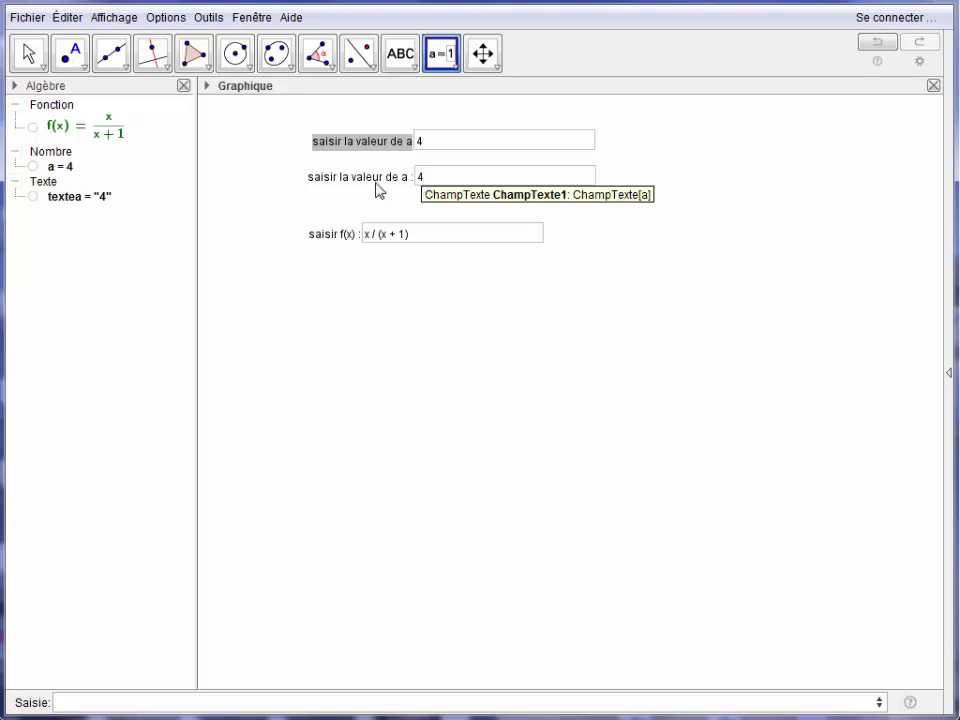
left_click(432, 142)
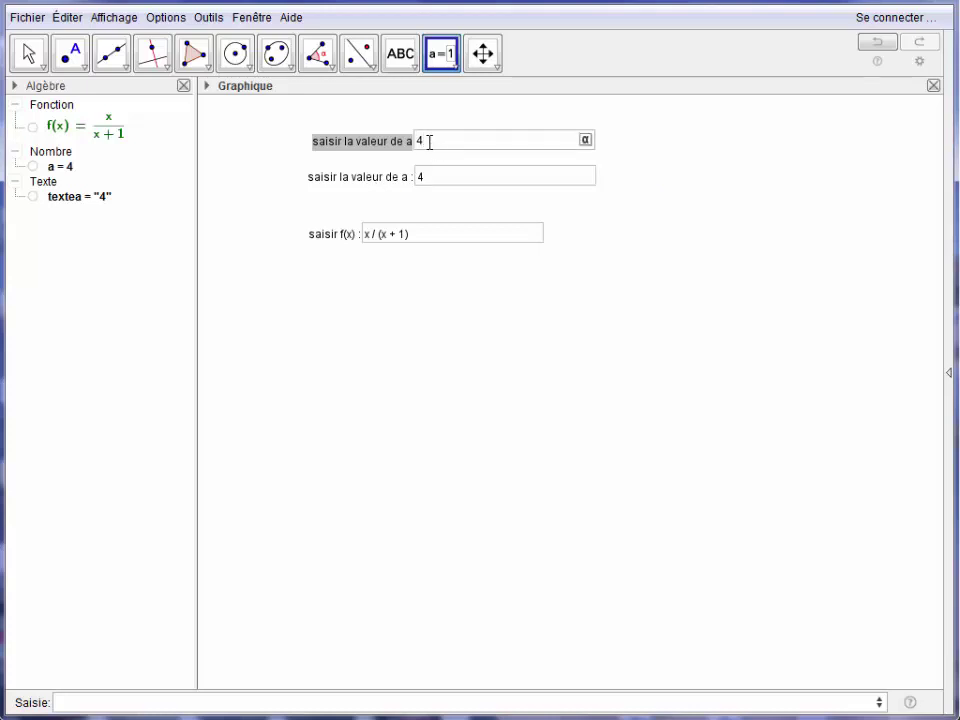
type("/3")
key("Return")
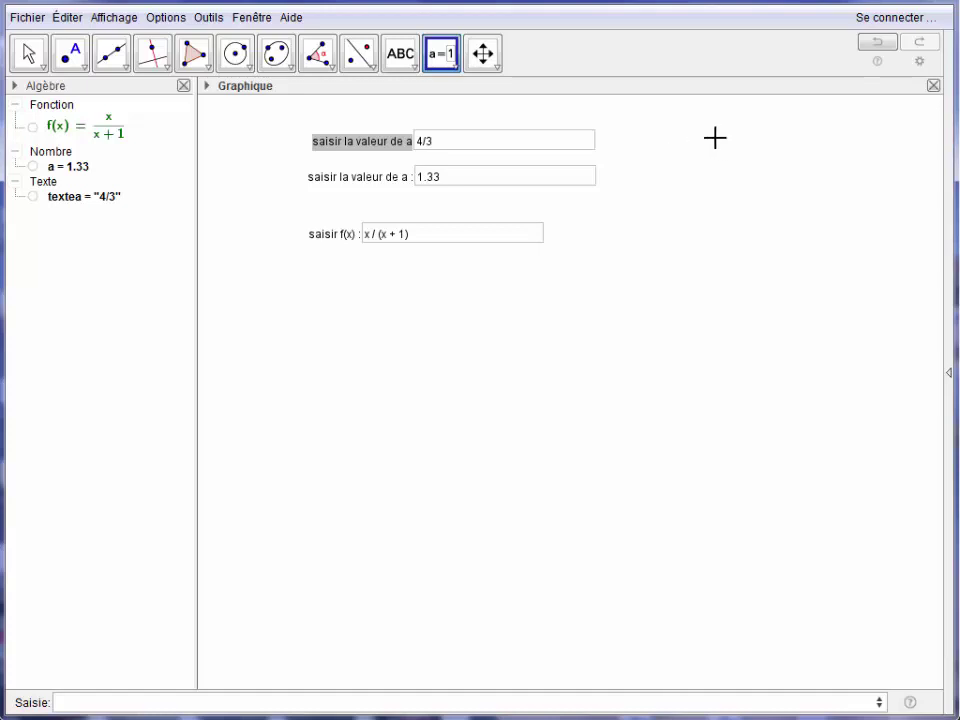
Step: Create an empty text object defined as textematha = ""
left_click(76, 702)
type("texte")
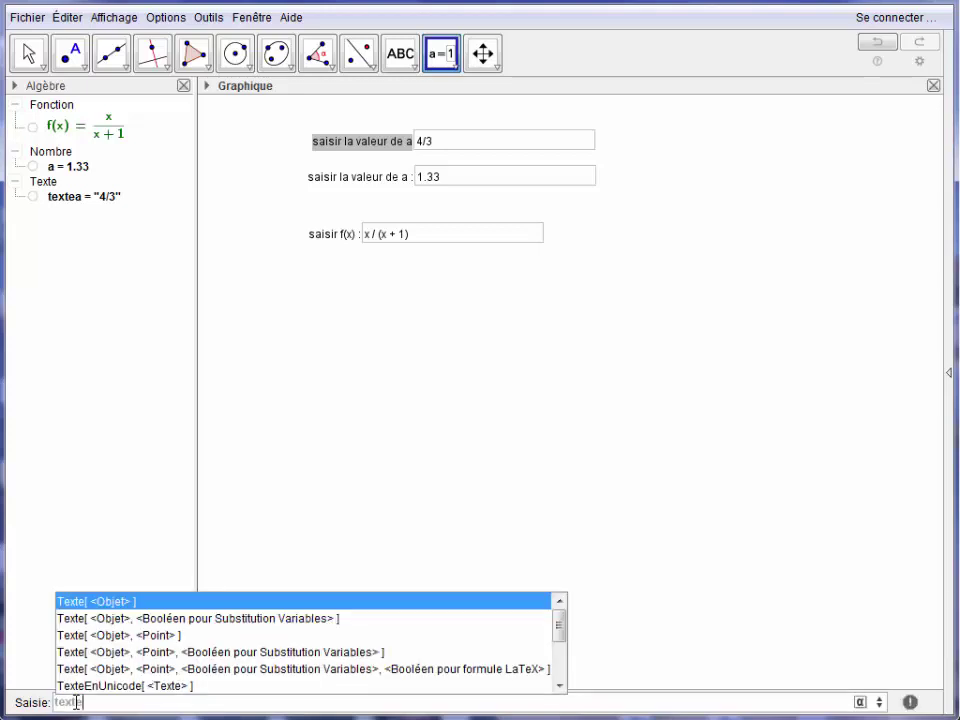
type("matha ")
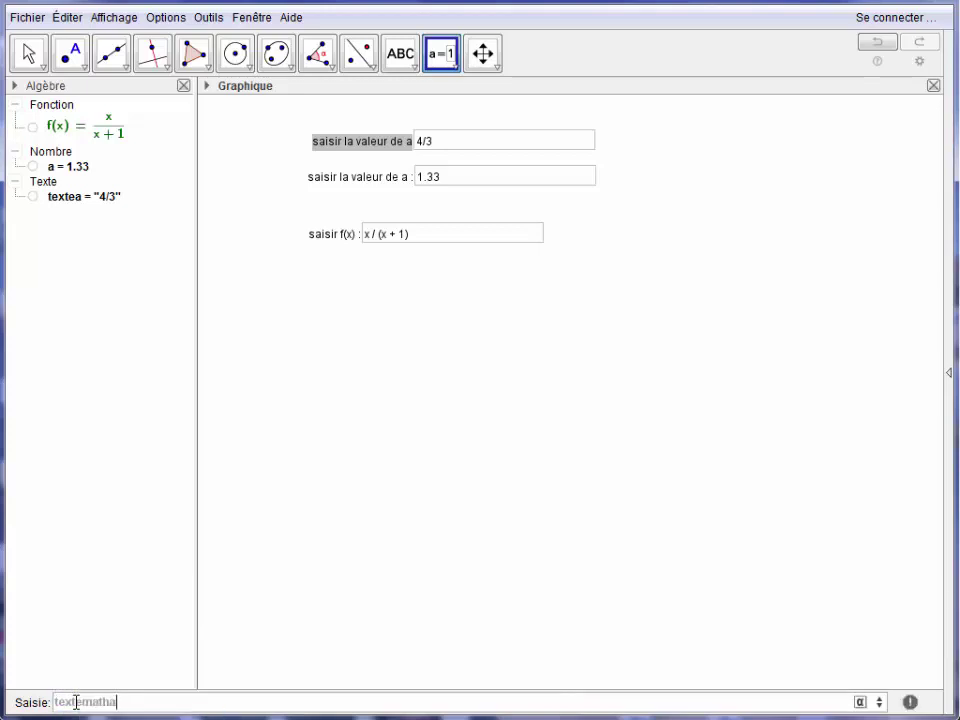
type("= \"\"")
key("Return")
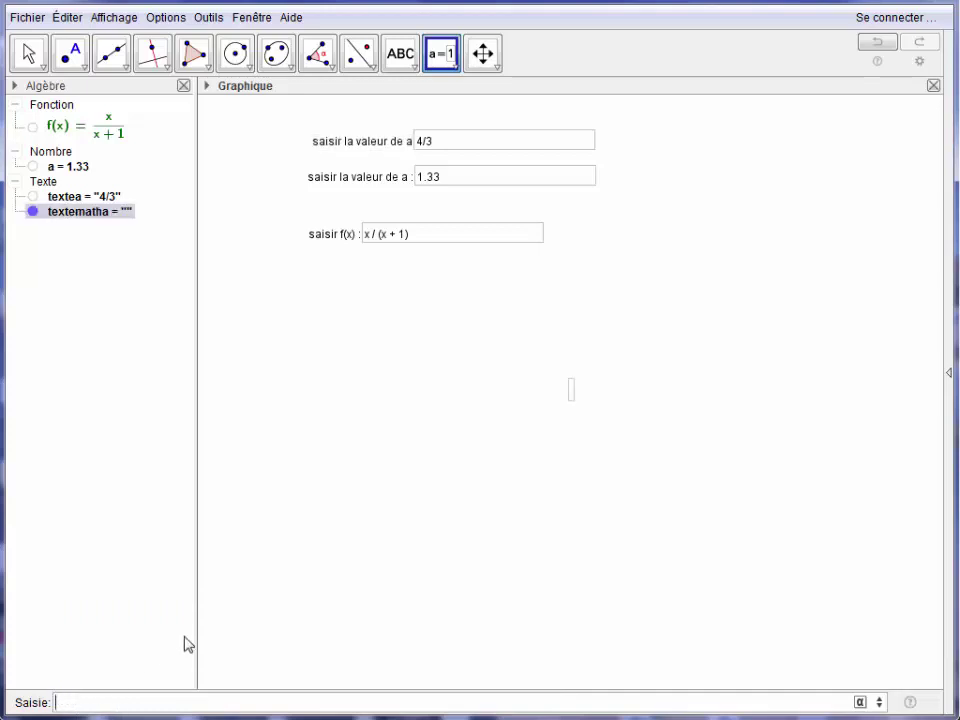
Step: Add the line SoitValeur[textematha,TexteMath[a]] to the on-click script of the input box linked to textea and enter 4/7 in that box
right_click(378, 149)
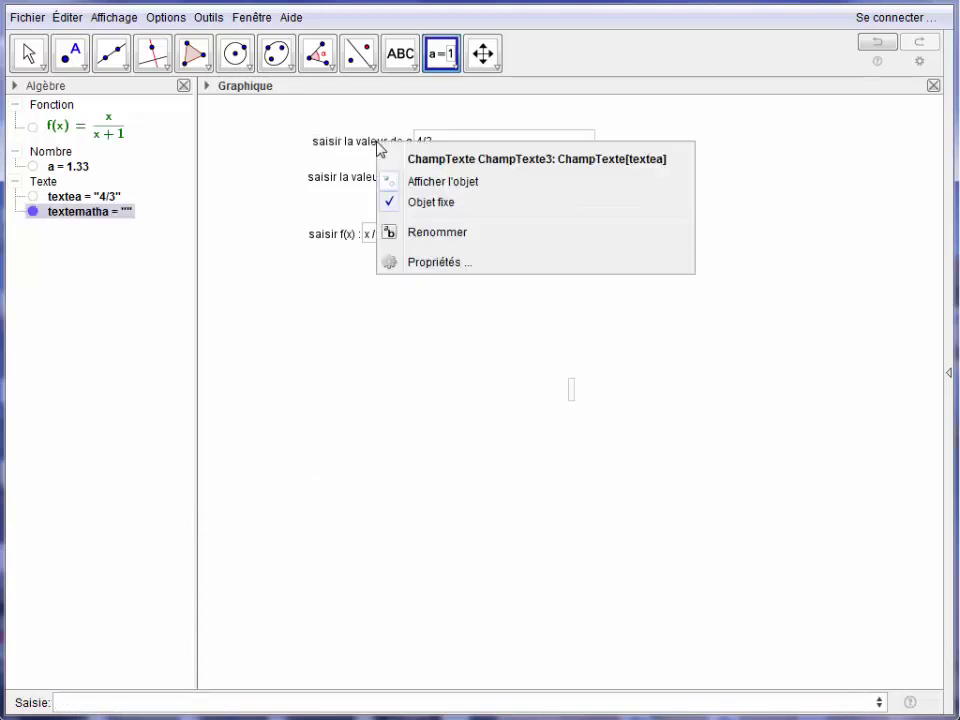
left_click(432, 263)
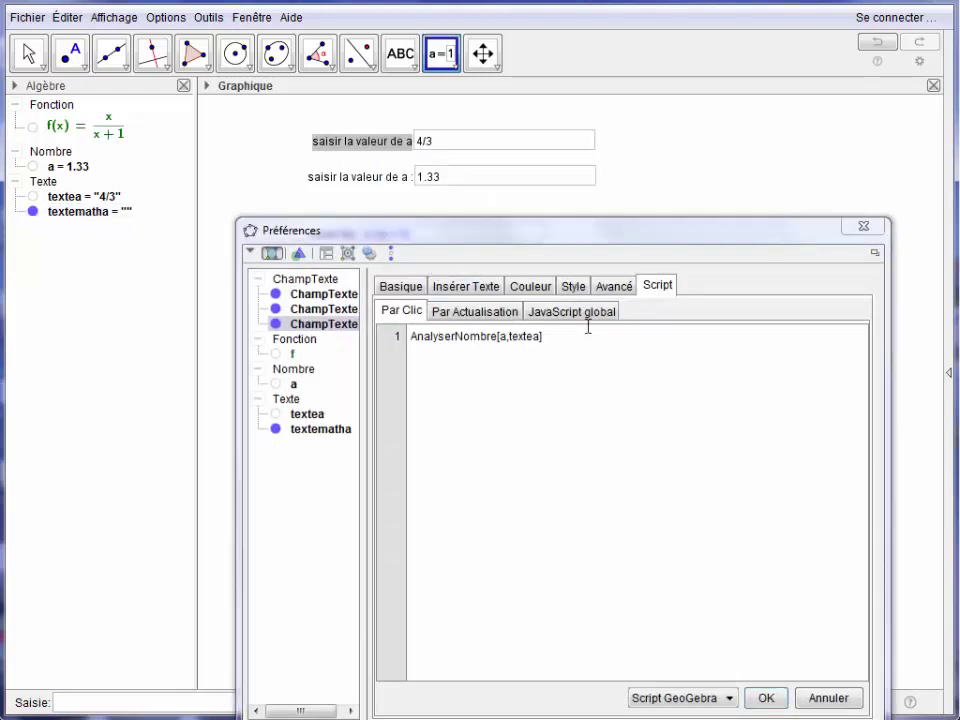
type("Soirt")
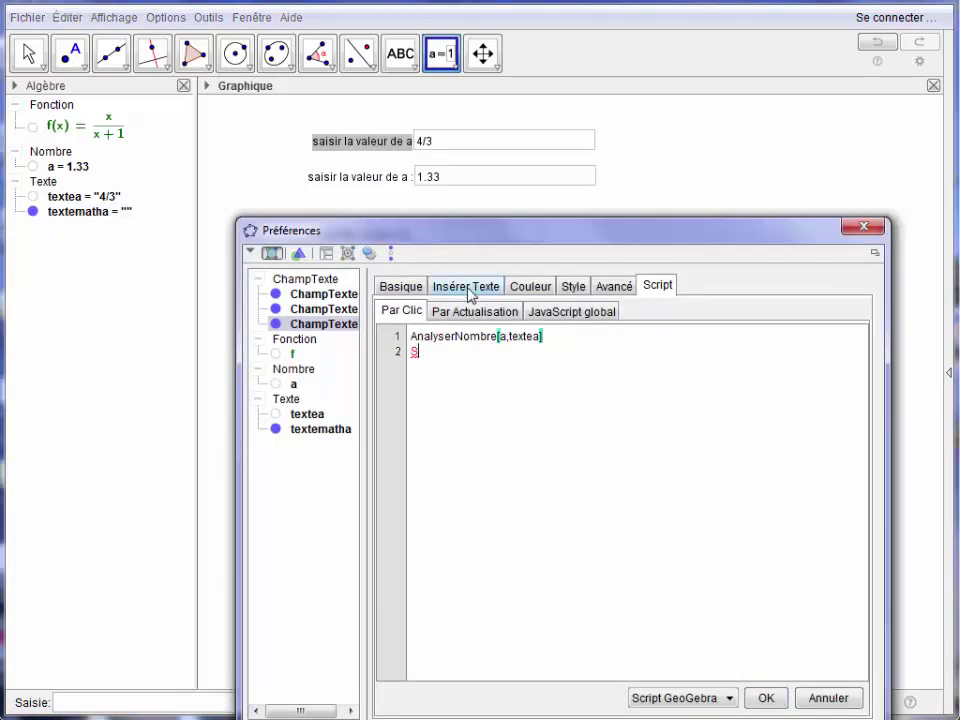
key("BackSpace")
key("BackSpace")
type("tValeur[te")
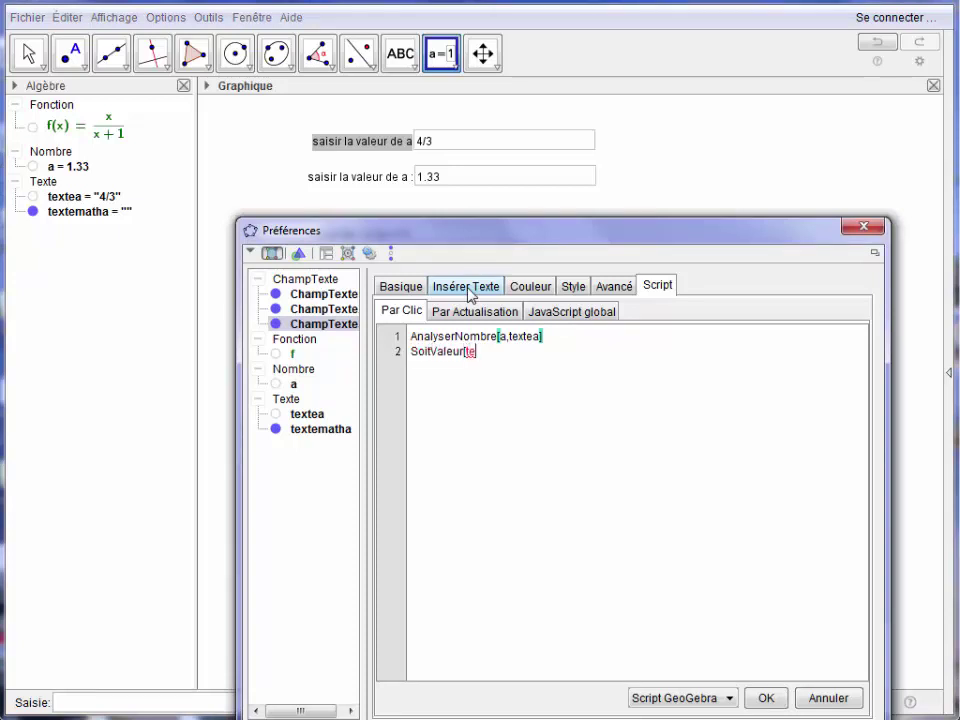
type("xtematha,TexteMaz")
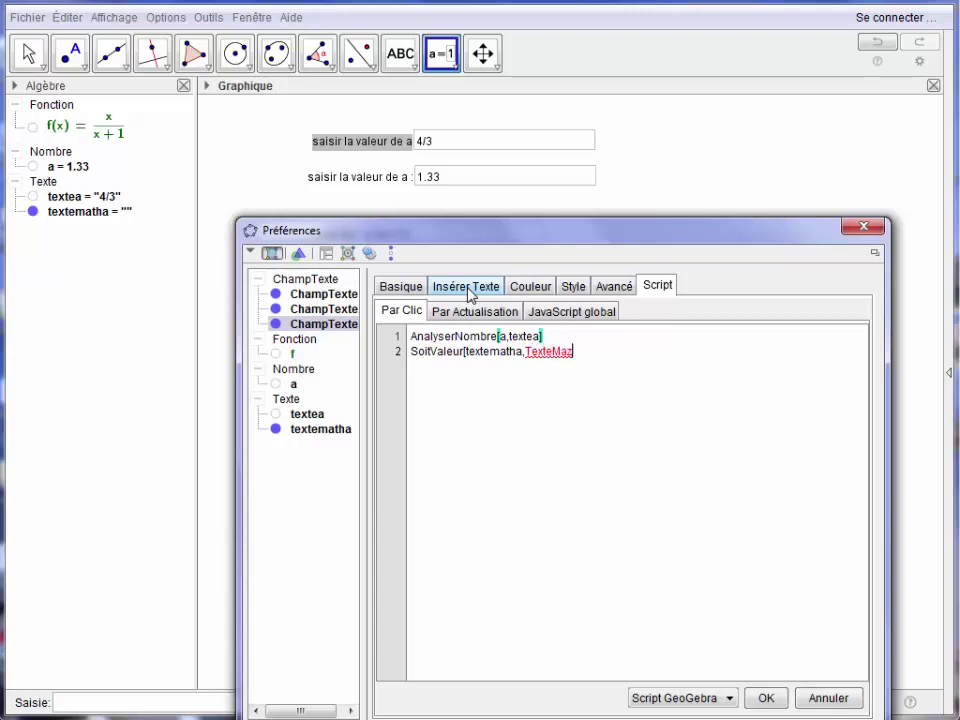
key("BackSpace")
type("th[a]]")
left_click(619, 580)
left_click(766, 698)
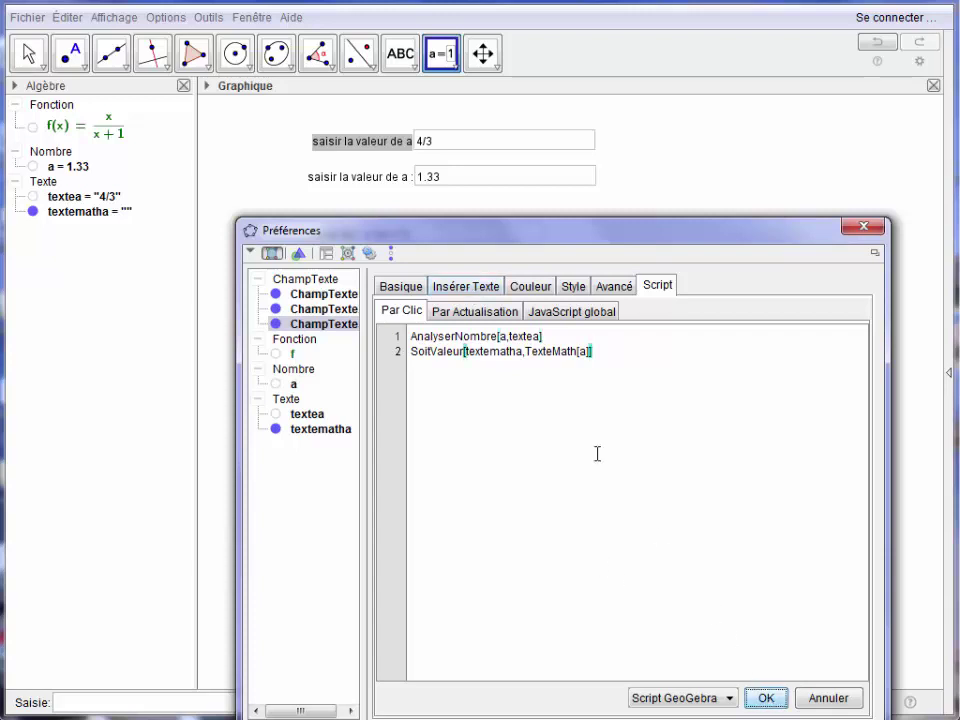
left_click(864, 227)
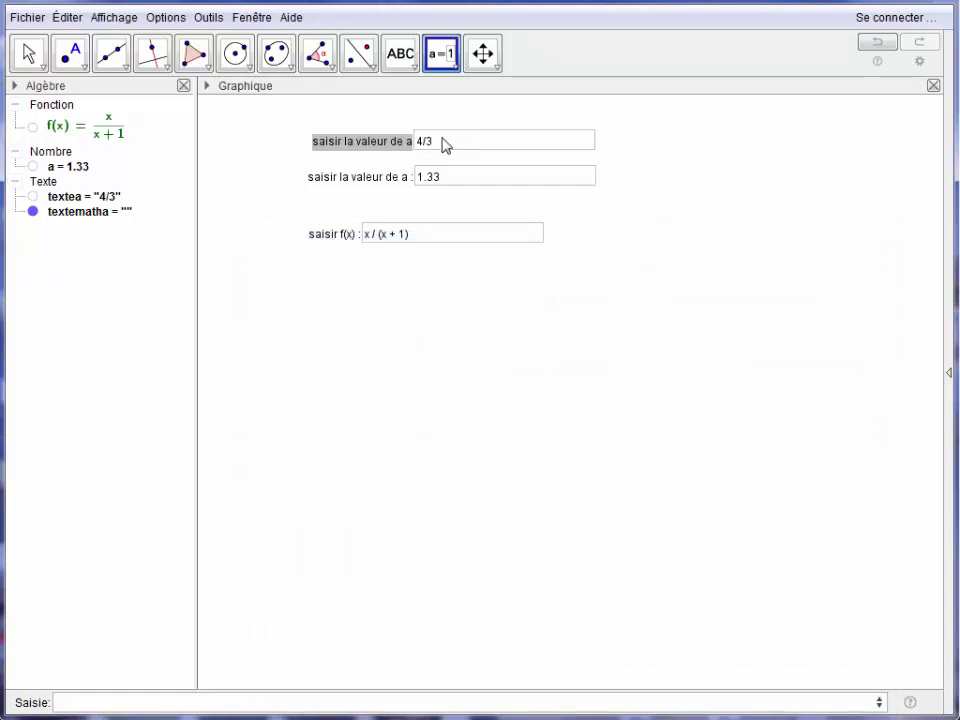
left_click(438, 140)
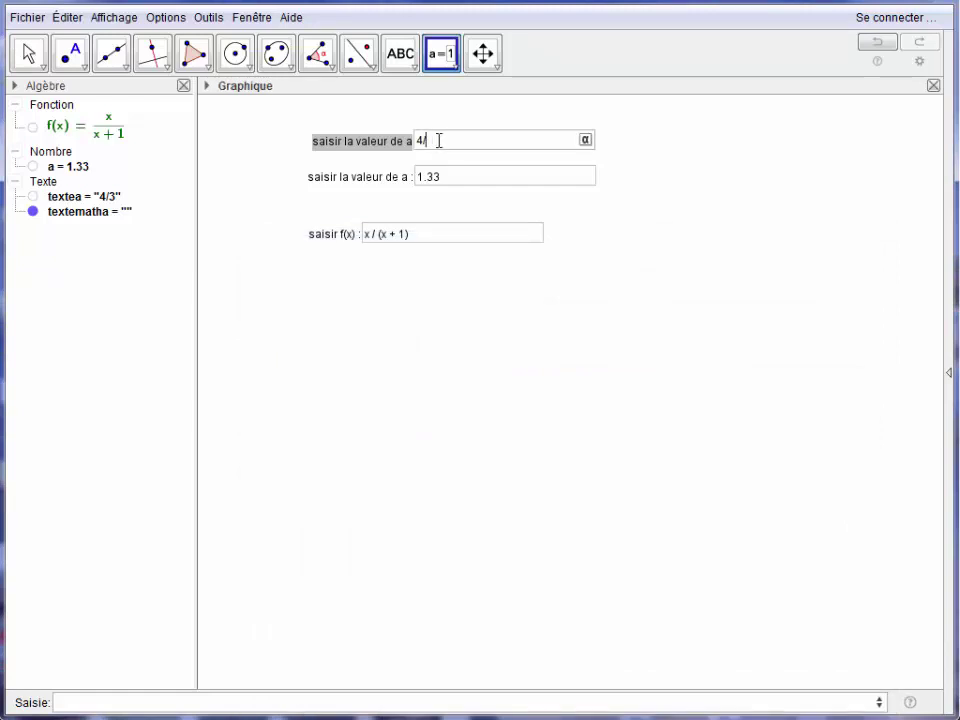
key("Return")
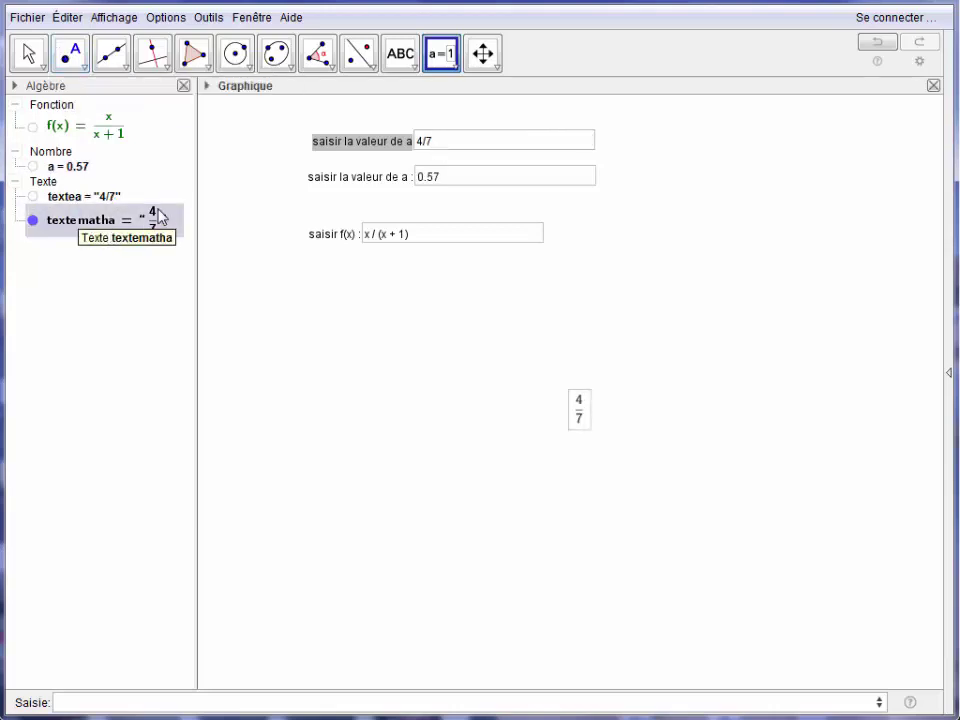
Step: Insert a LaTeX text reading "a=" followed by the textematha object, and place it beside the input box linked to textea
left_click(415, 70)
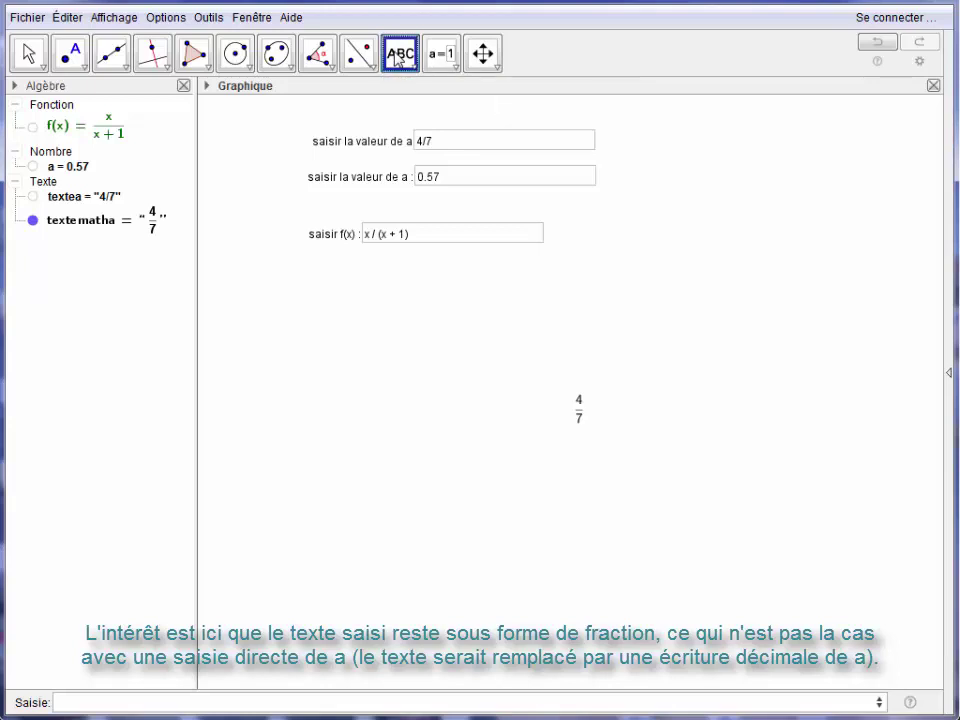
left_click(654, 154)
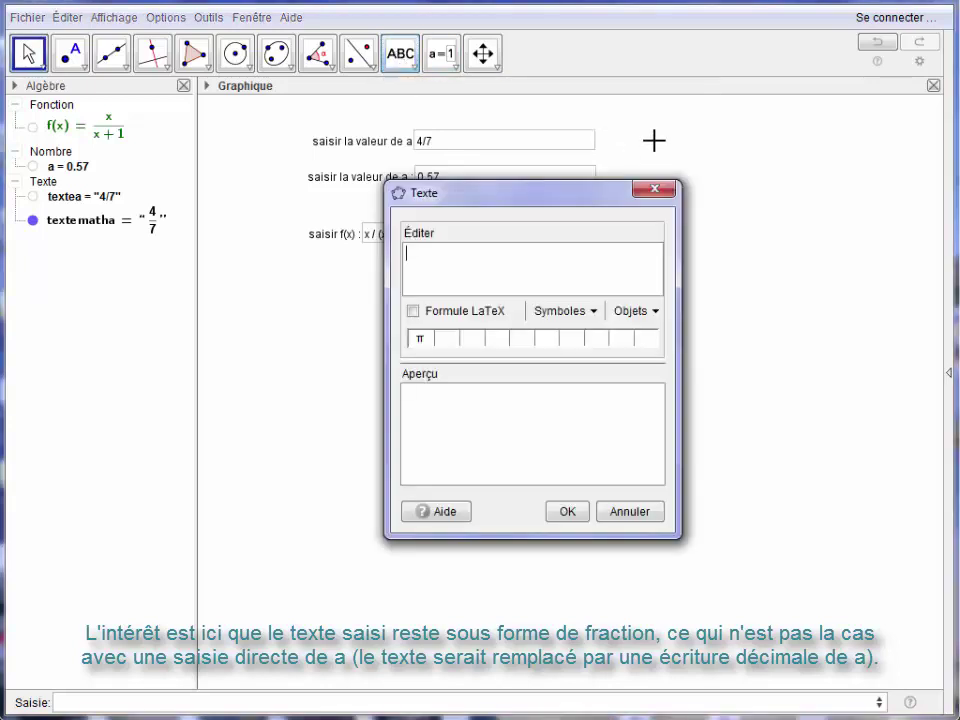
left_click(412, 312)
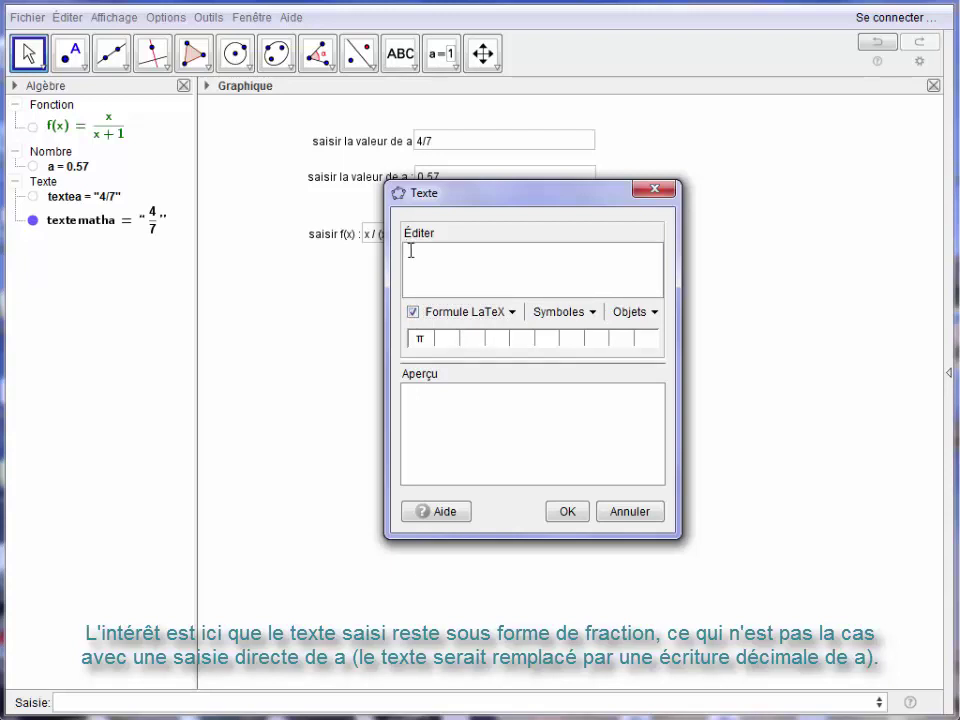
type("a=")
left_click(660, 318)
left_click(668, 455)
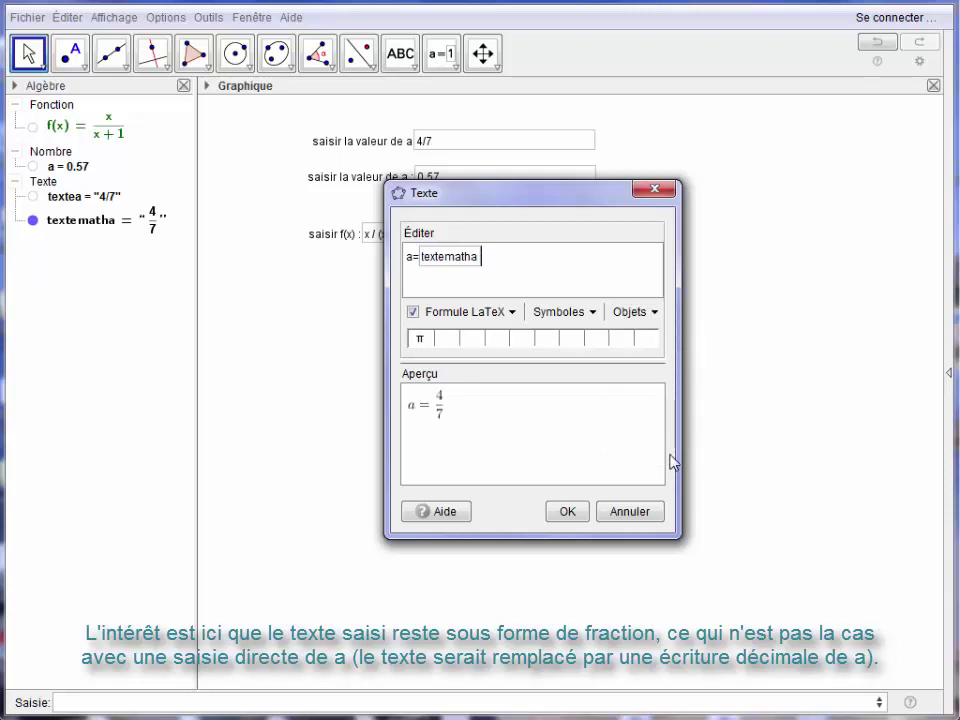
left_click(569, 513)
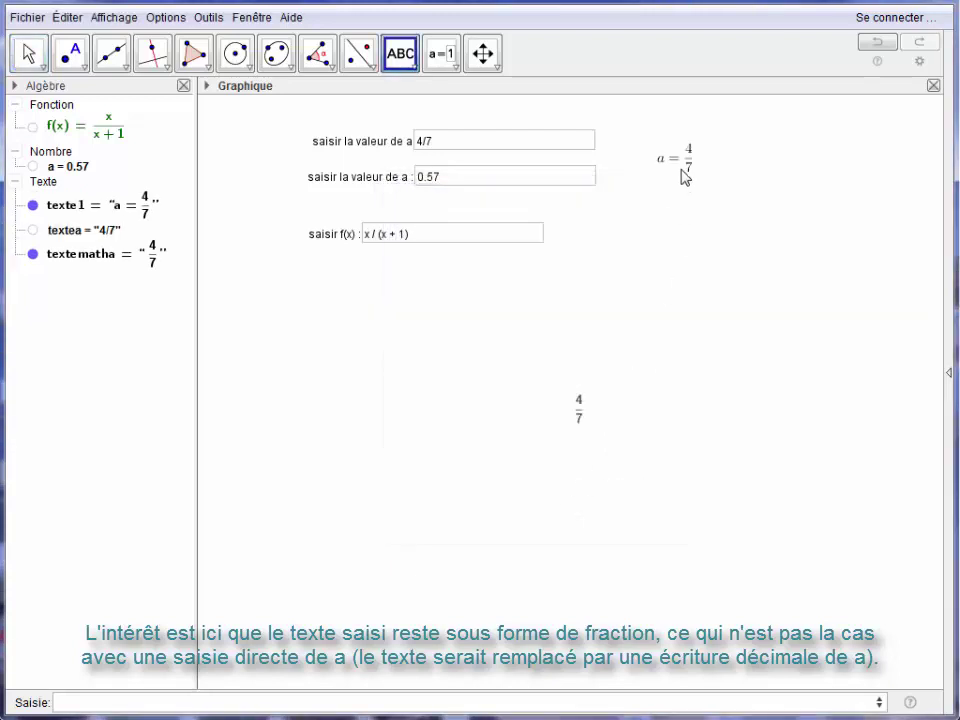
left_click_drag(681, 167, 681, 152)
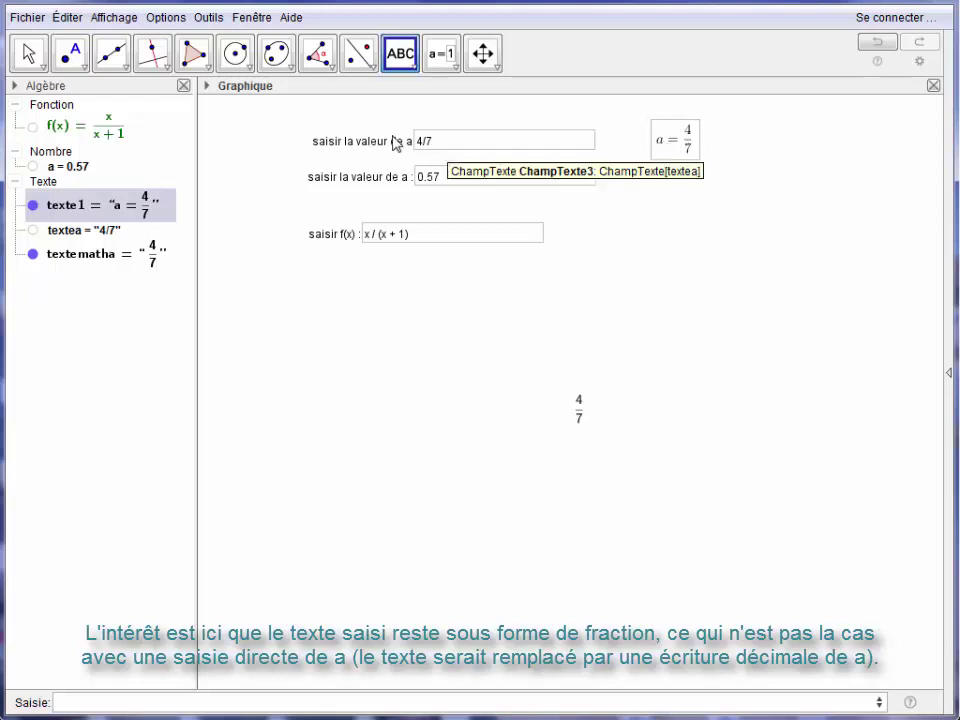
Step: Test the input box linked to textea with 4/9 and with an empty entry
key("Escape")
left_click(437, 142)
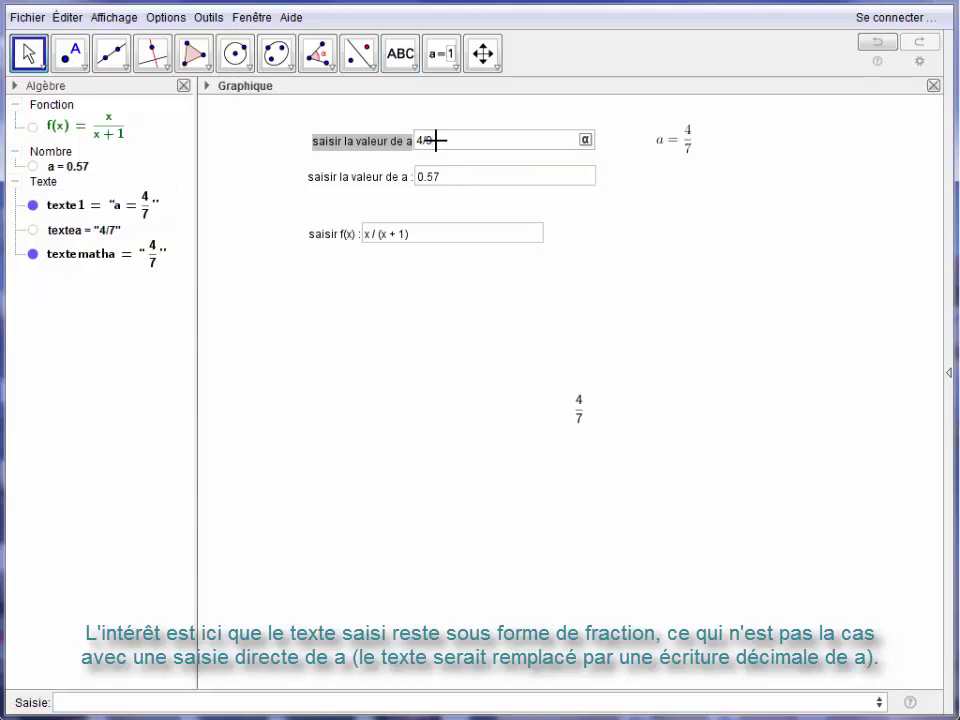
key("Return")
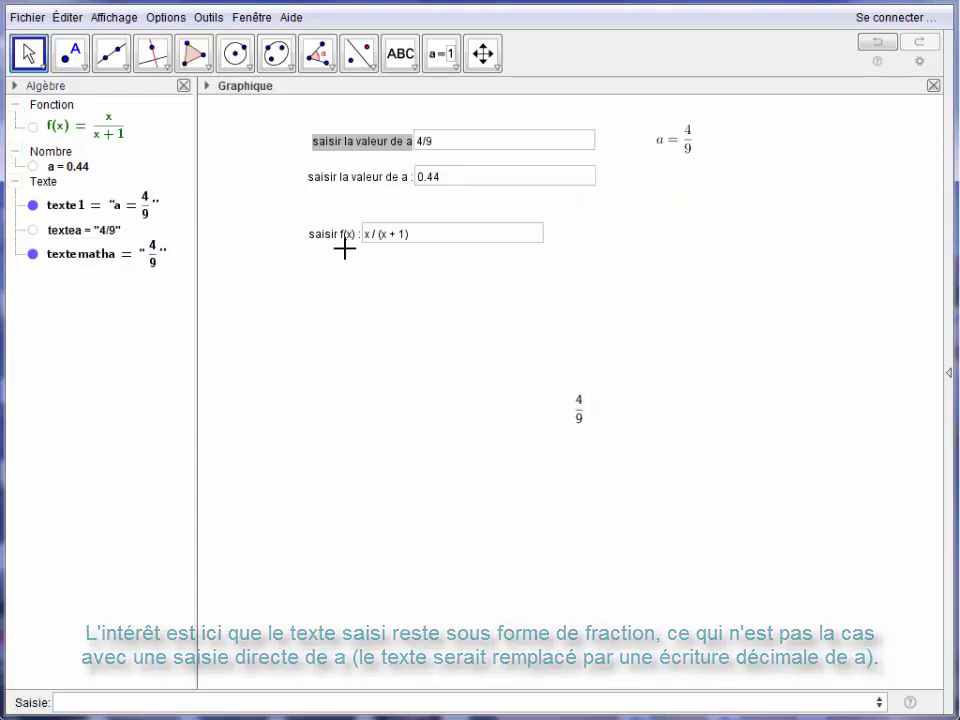
left_click(440, 144)
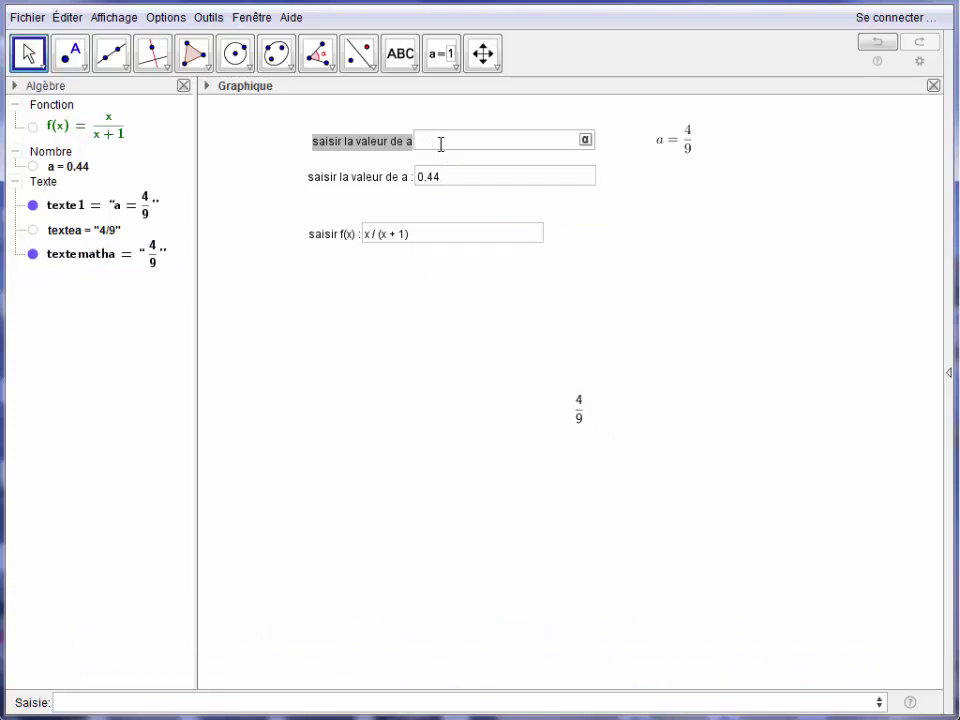
key("Return")
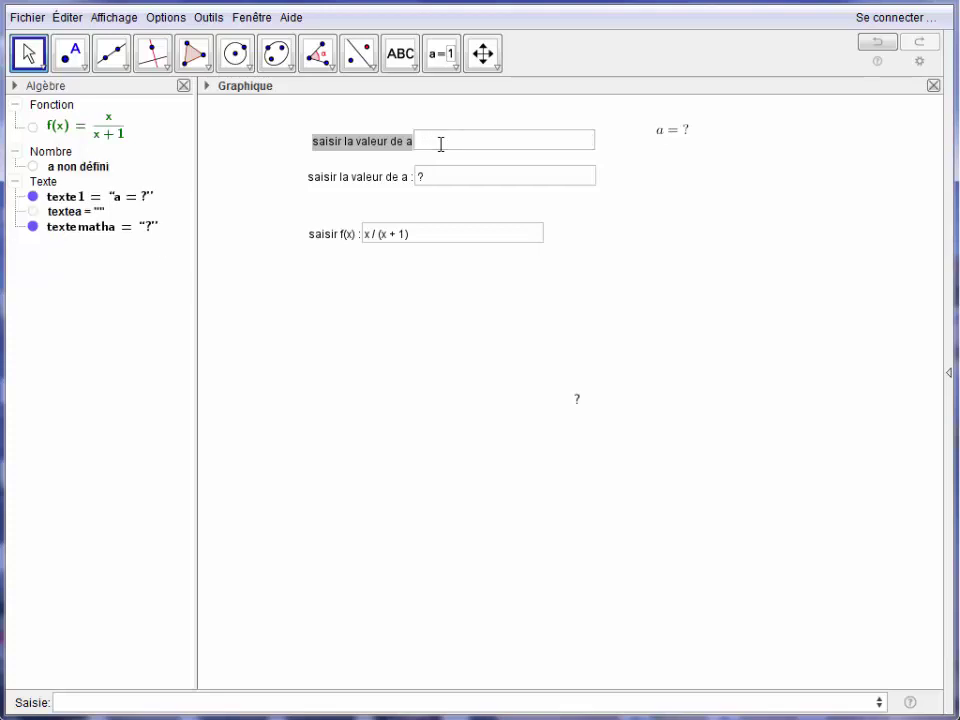
Step: Move the "a=" LaTeX text slightly down to line it up with the input box linked to textea
left_click(677, 148)
left_click_drag(675, 151, 676, 155)
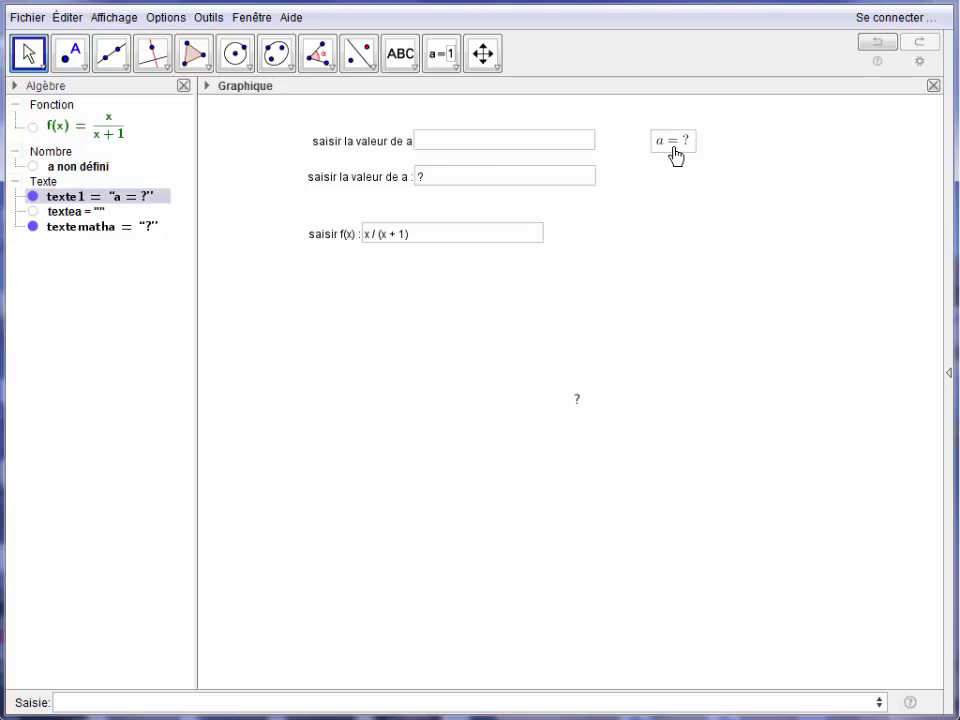
left_click(85, 228, "ctrl")
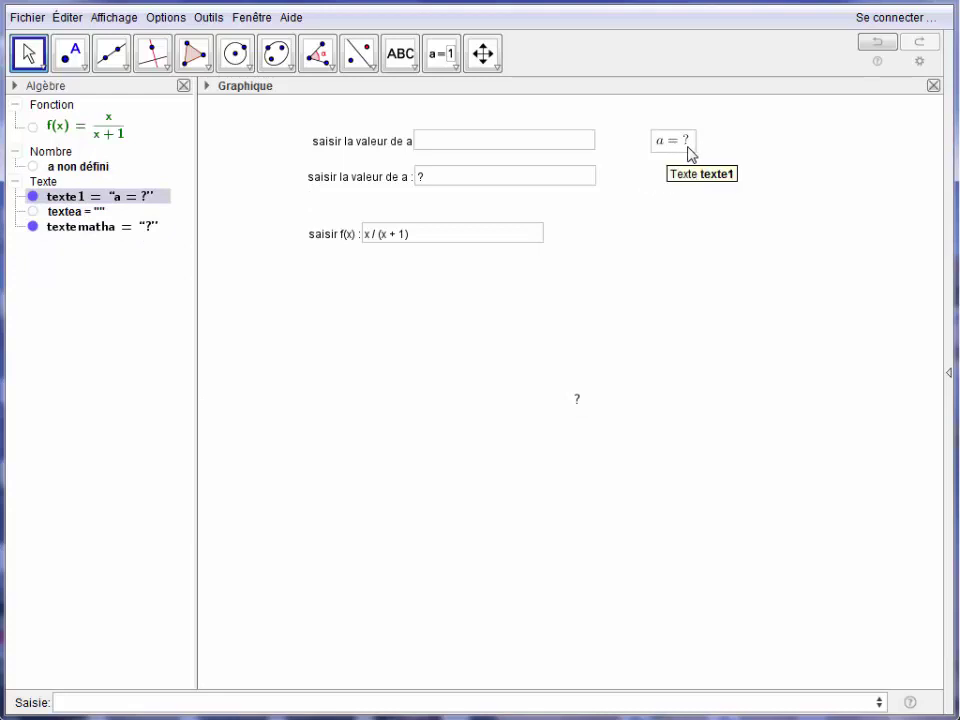
Step: Enter ? in the input box linked to textea
left_click(421, 151)
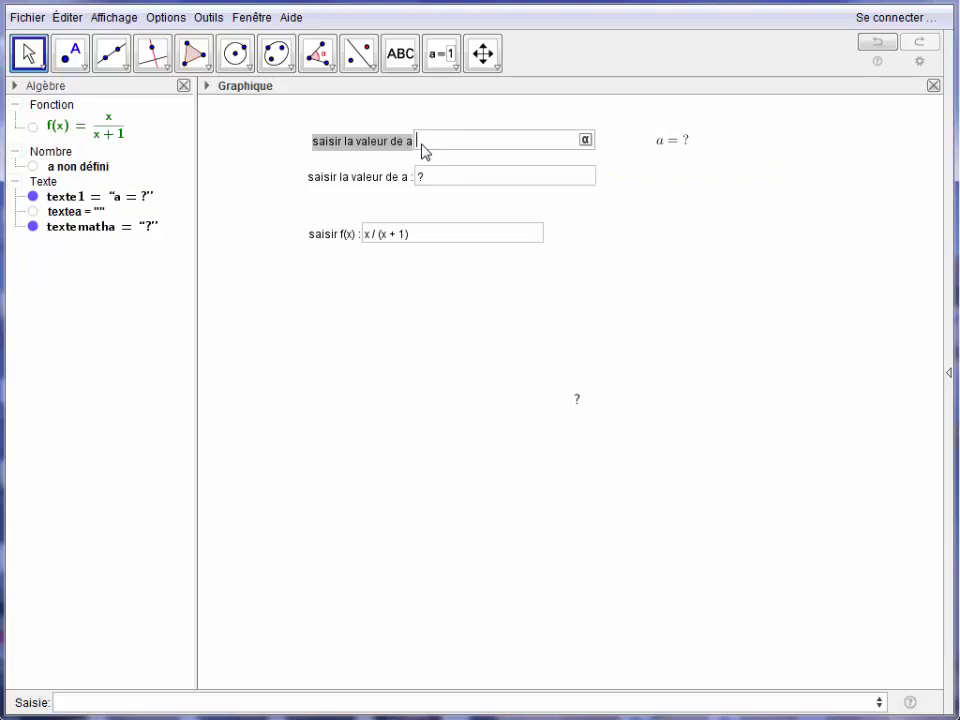
type("?")
key("Return")
left_click(429, 180)
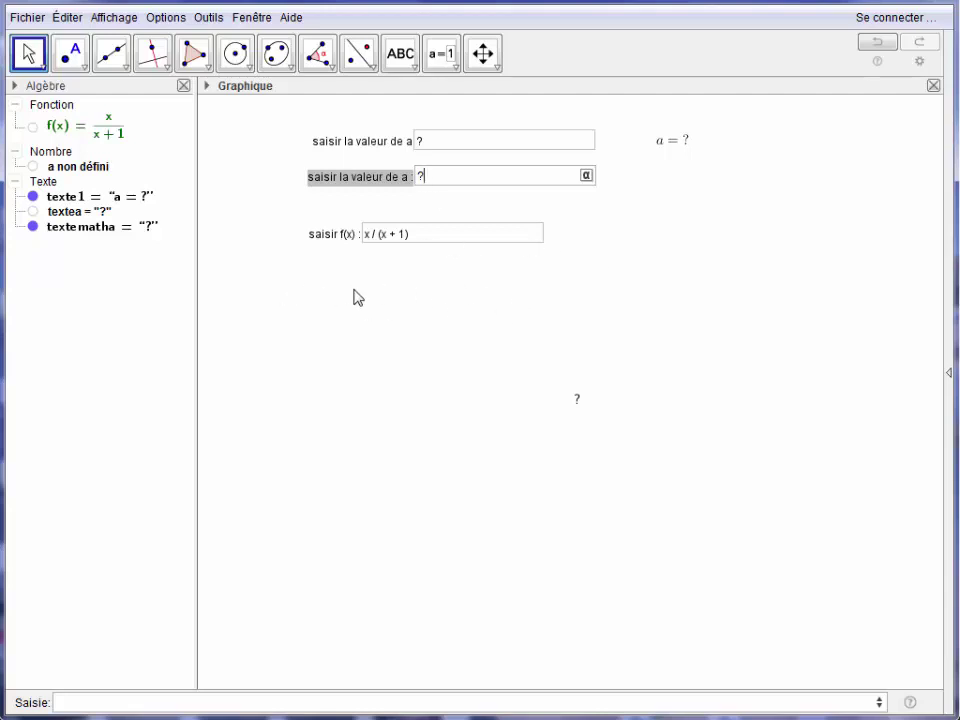
Step: Create an empty text object named textef with the definition textef=""
left_click(390, 62)
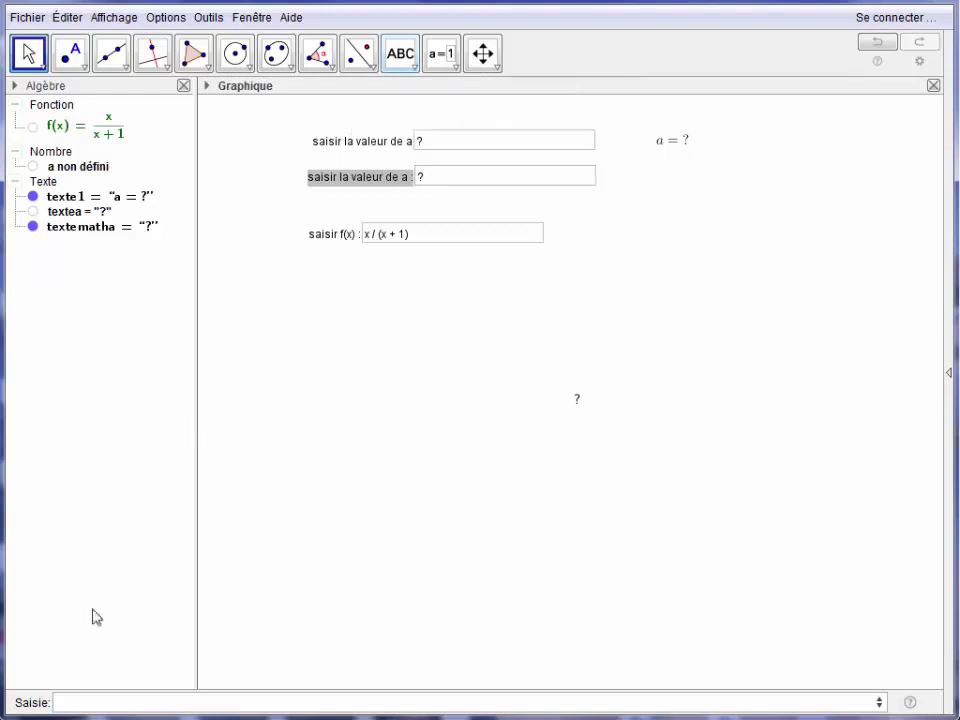
left_click(76, 704)
type("texte")
type("1=\"")
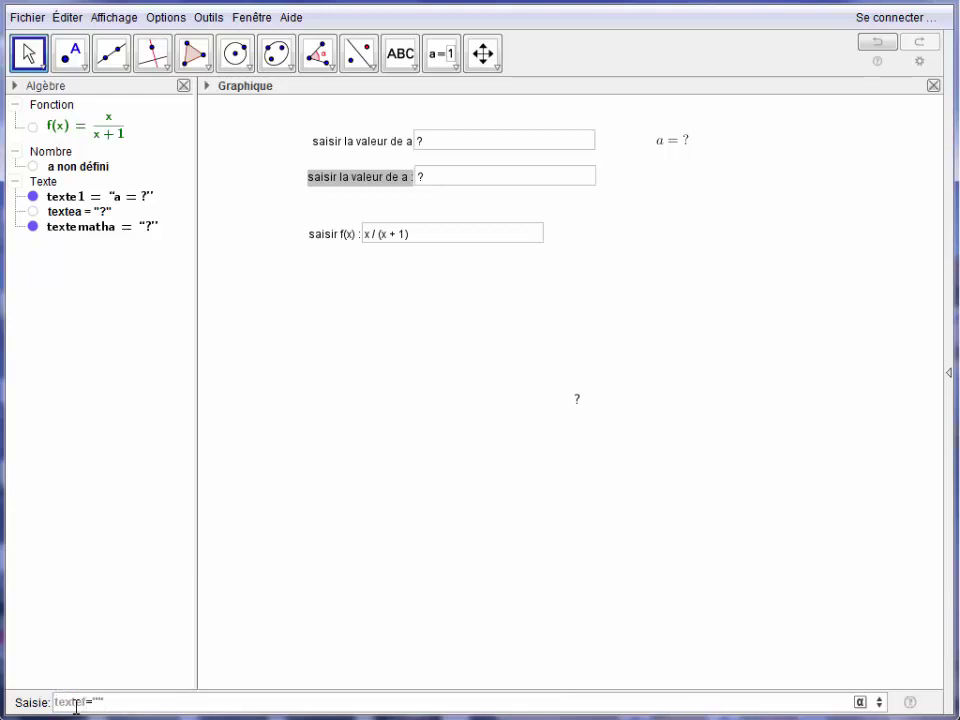
key("Return")
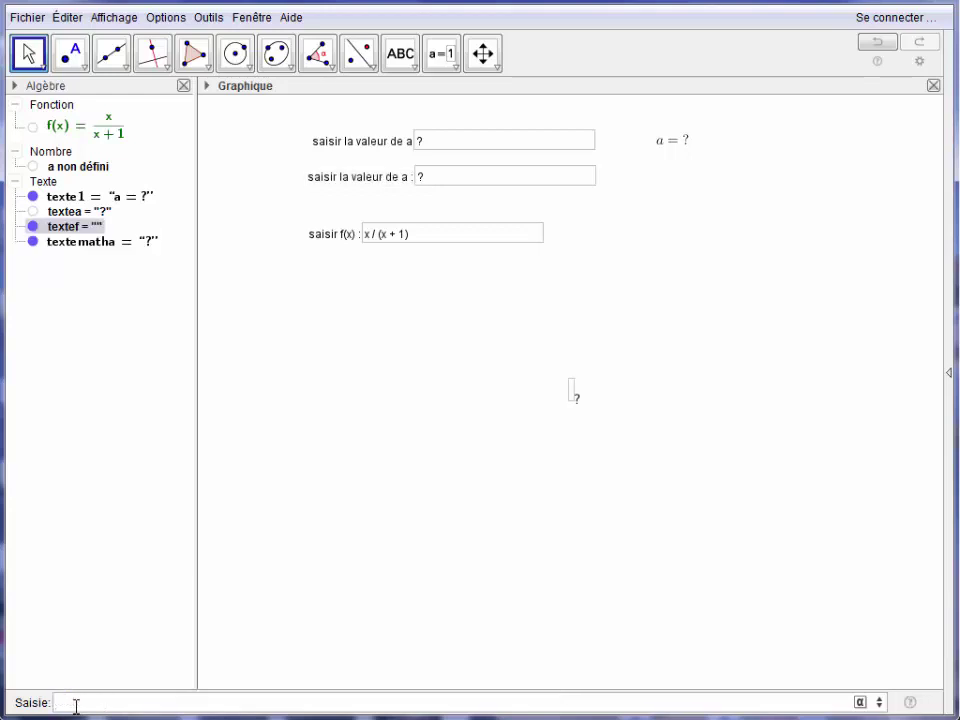
Step: Insert an input box captioned "saisir f(x)" and linked to textef below the existing f(x) input box
left_click(454, 64)
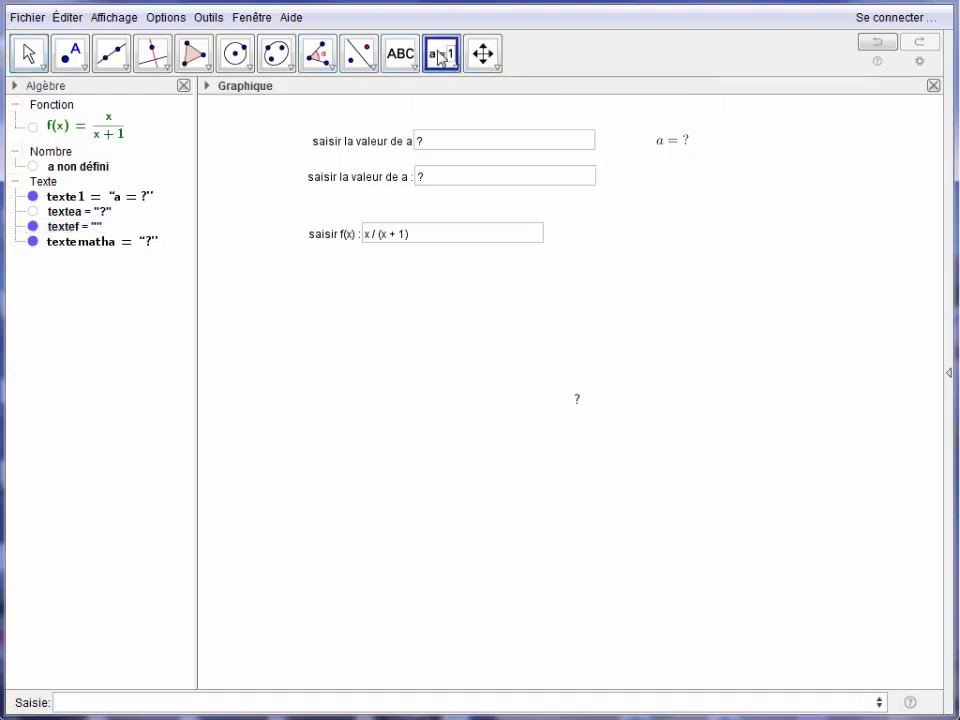
left_click(315, 294)
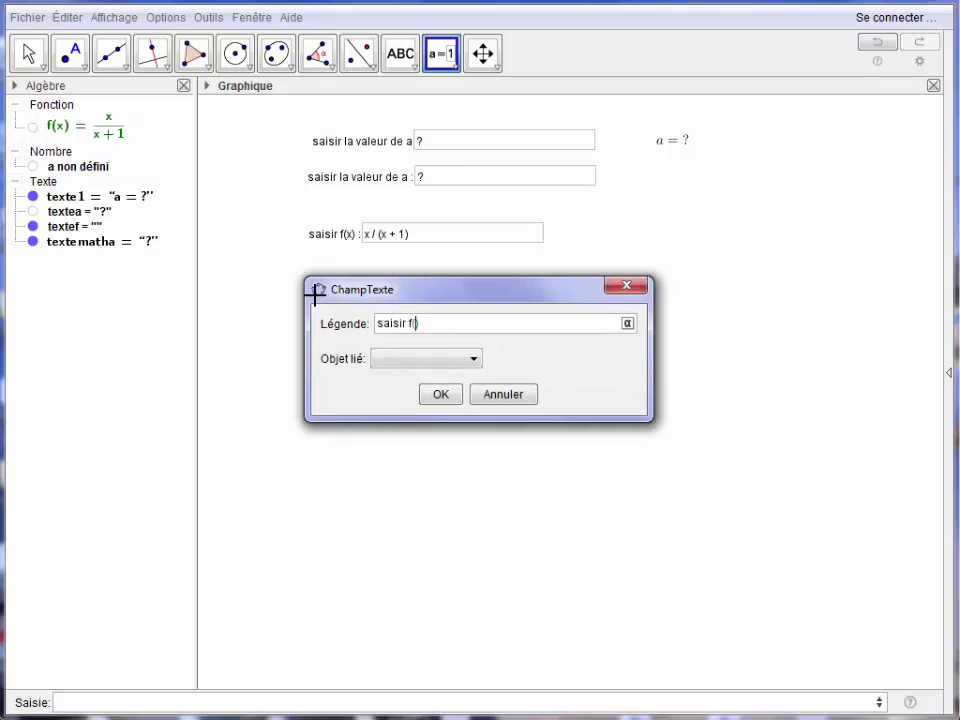
left_click(440, 358)
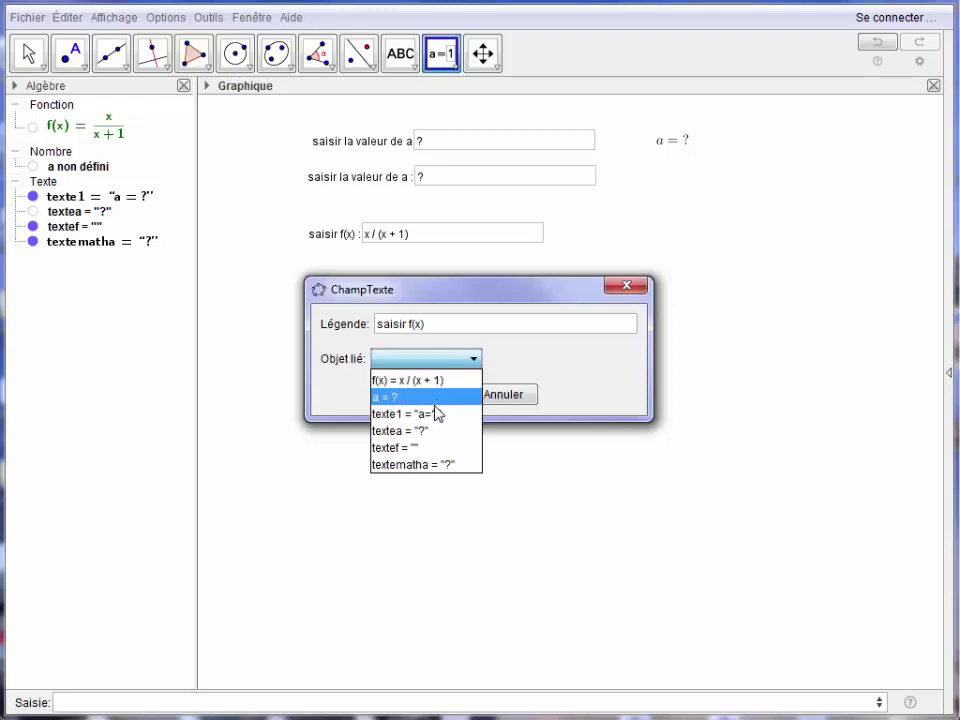
left_click(417, 456)
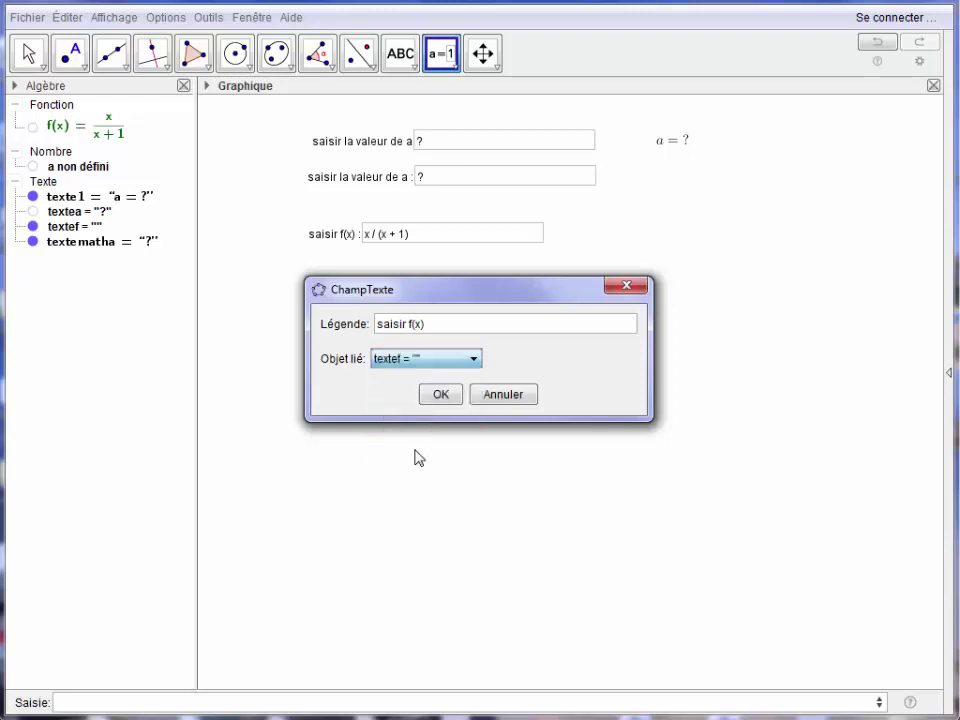
left_click(447, 396)
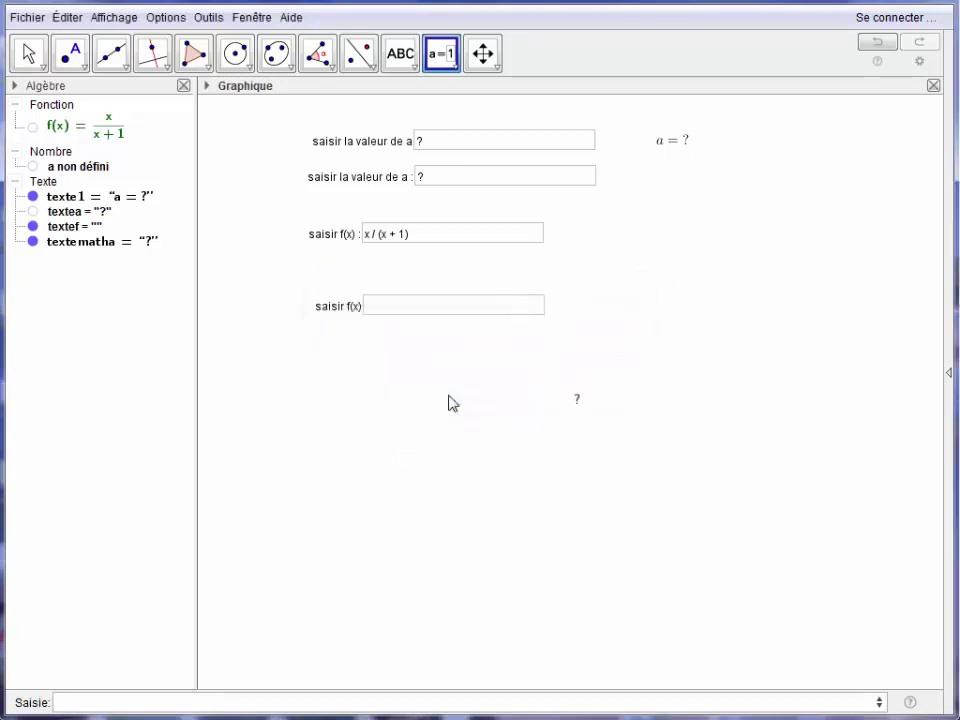
Step: Add the on-click script AnalyserFonction[f,textef] to the input box linked to textef
right_click(350, 314)
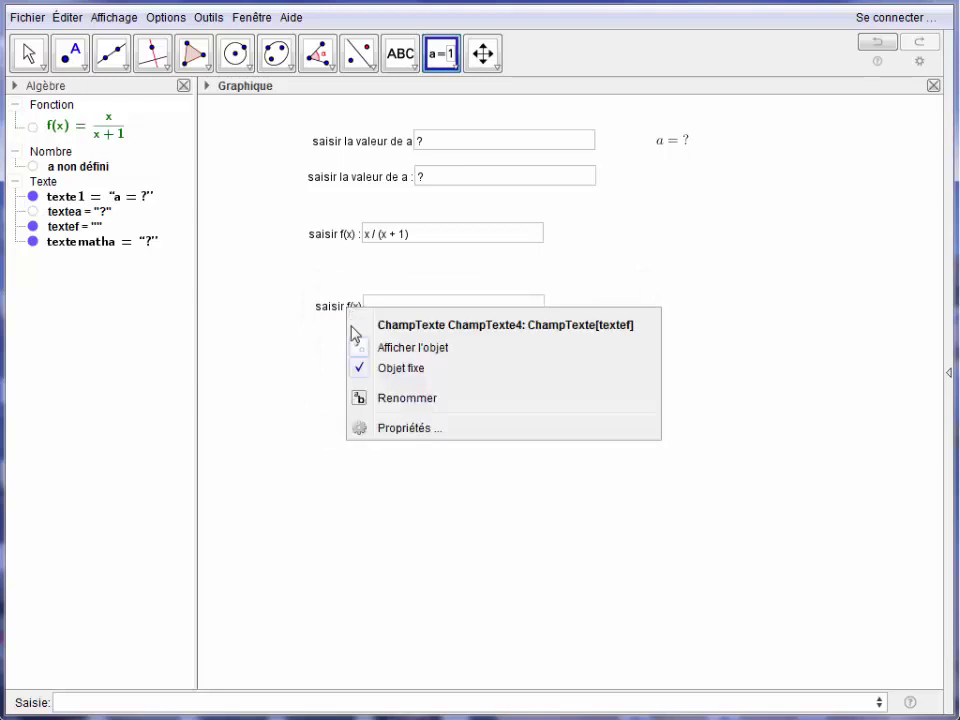
left_click(402, 439)
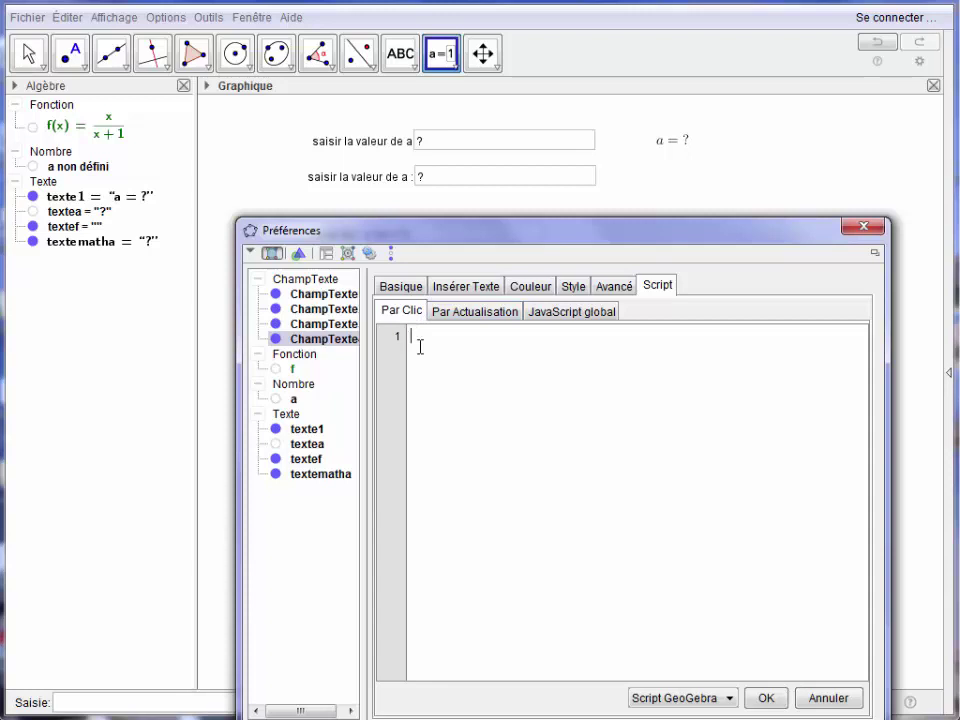
type("nalyserFonction[f,textef")
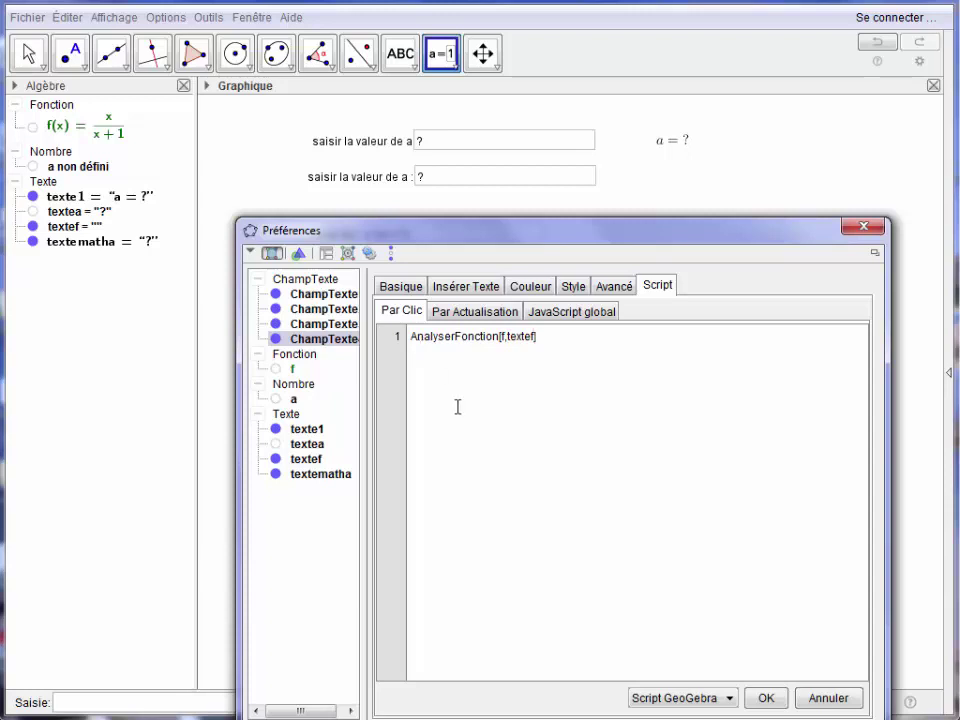
type("]")
left_click(863, 228)
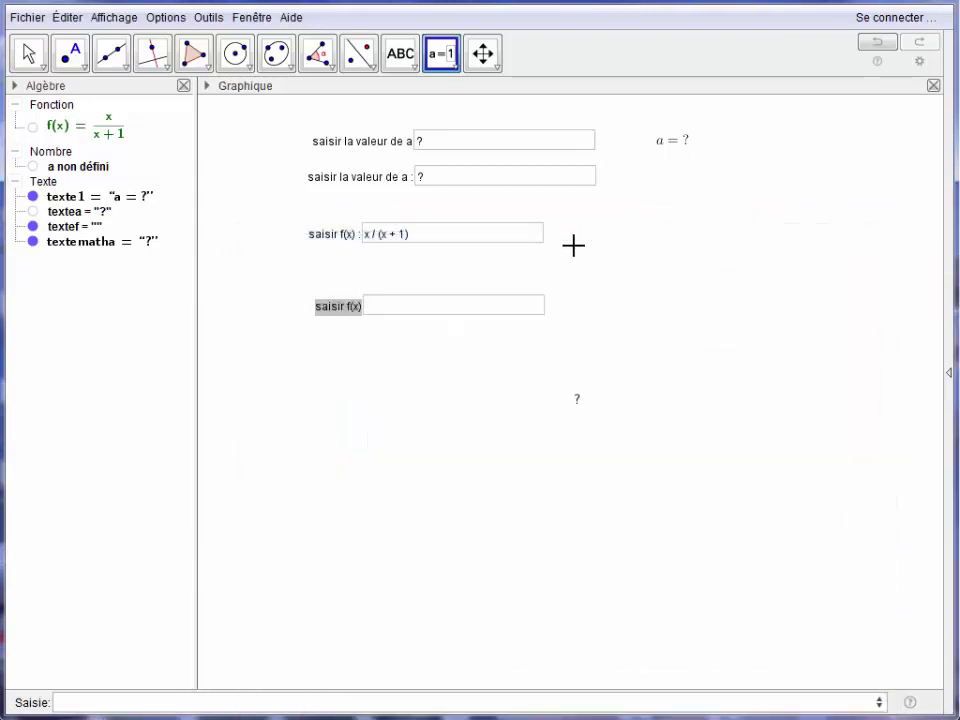
Step: Enter x^2/(x+3) in the input box linked to textef
left_click(373, 309)
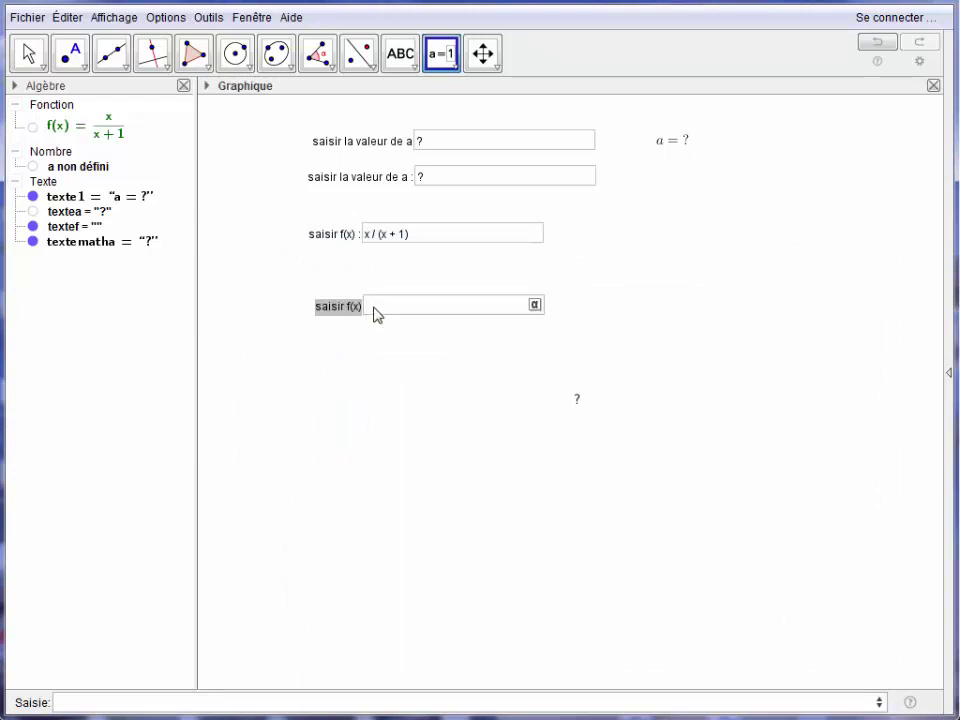
type("x^2/(x+3")
key("Return")
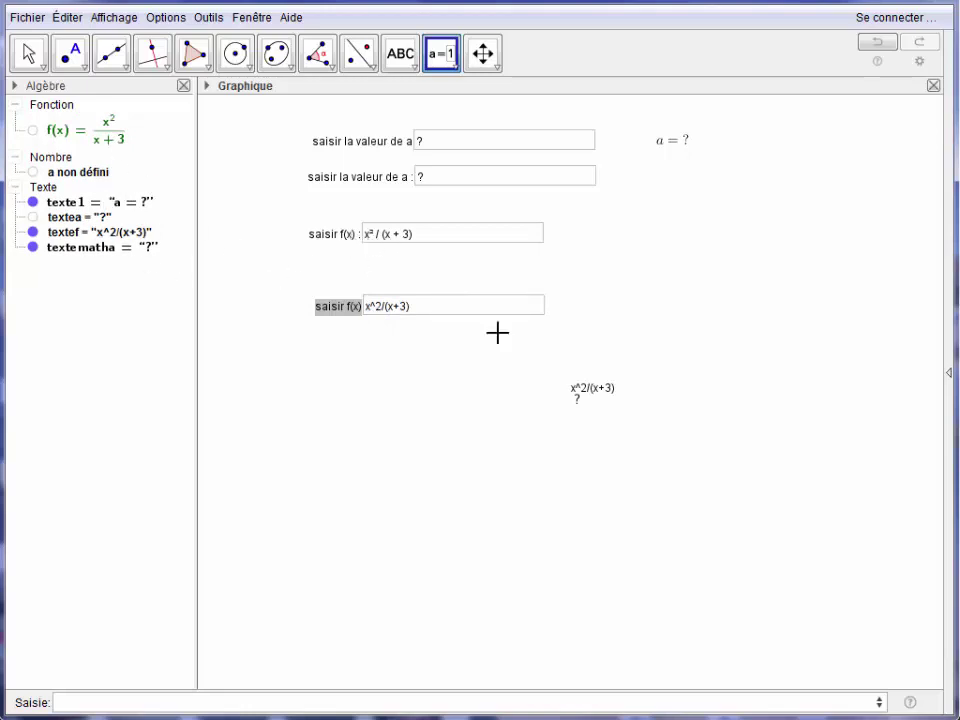
Step: Hide the textef and textematha texts and move the input box linked to textef up, closer to the other f(x) box
left_click(32, 232)
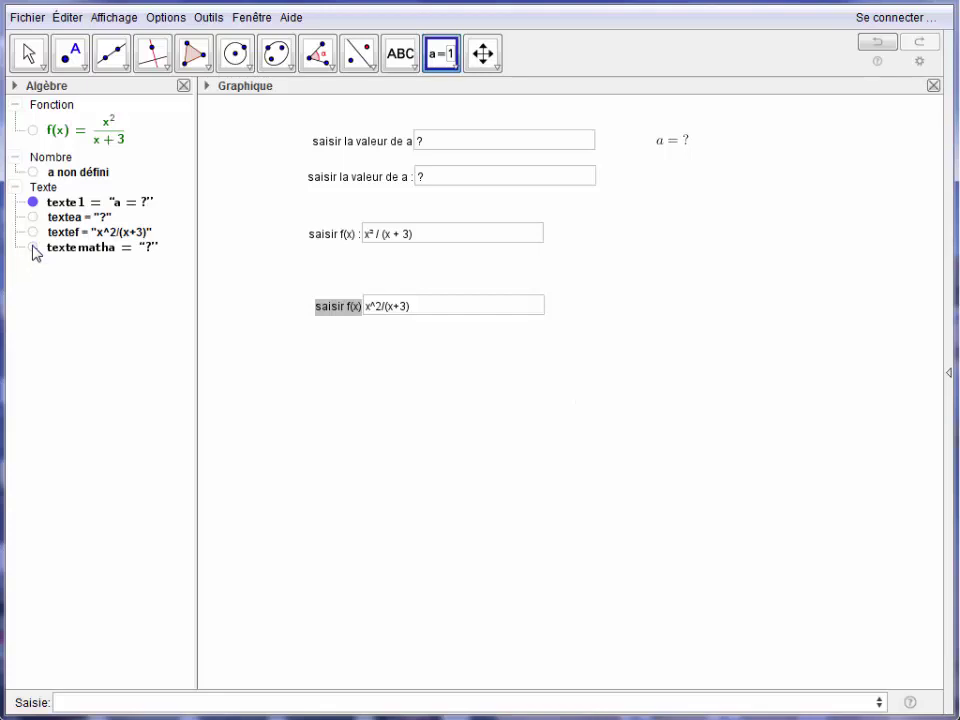
left_click_drag(334, 314, 340, 287)
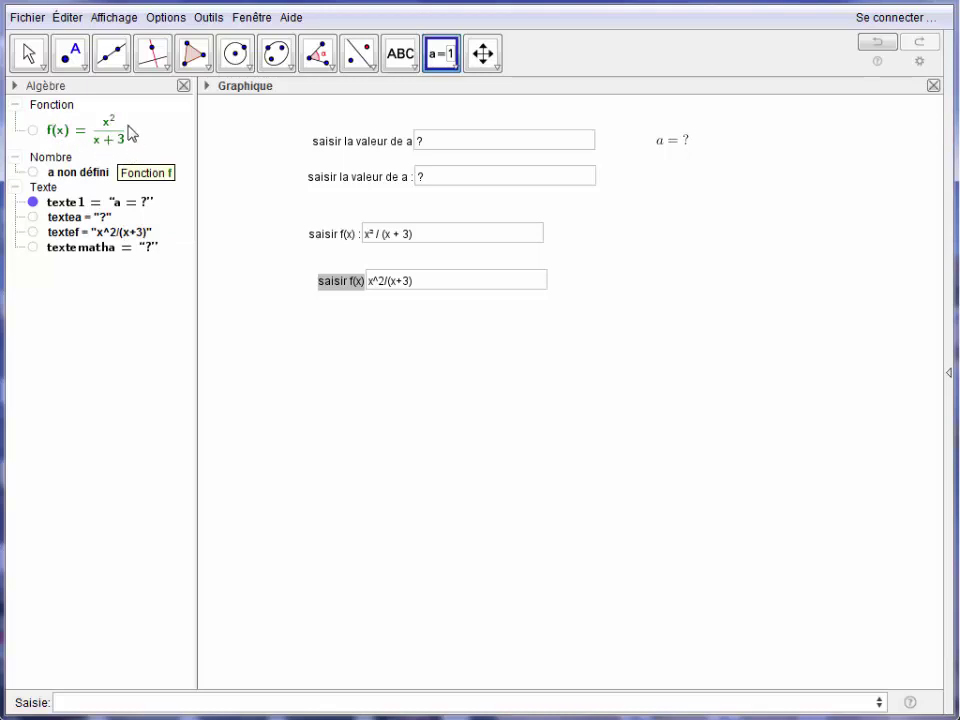
Step: Insert a LaTeX text reading "f(x)=" followed by the object f, and place it beside the input box linked to textef
left_click(404, 62)
left_click(619, 267)
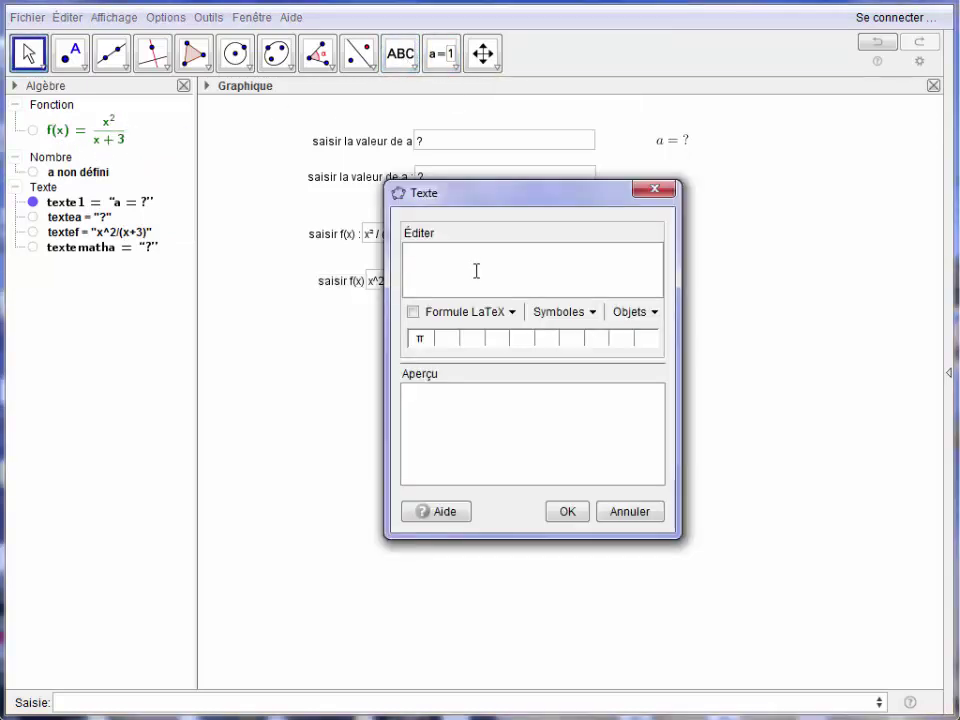
left_click(413, 311)
type("f(x)=")
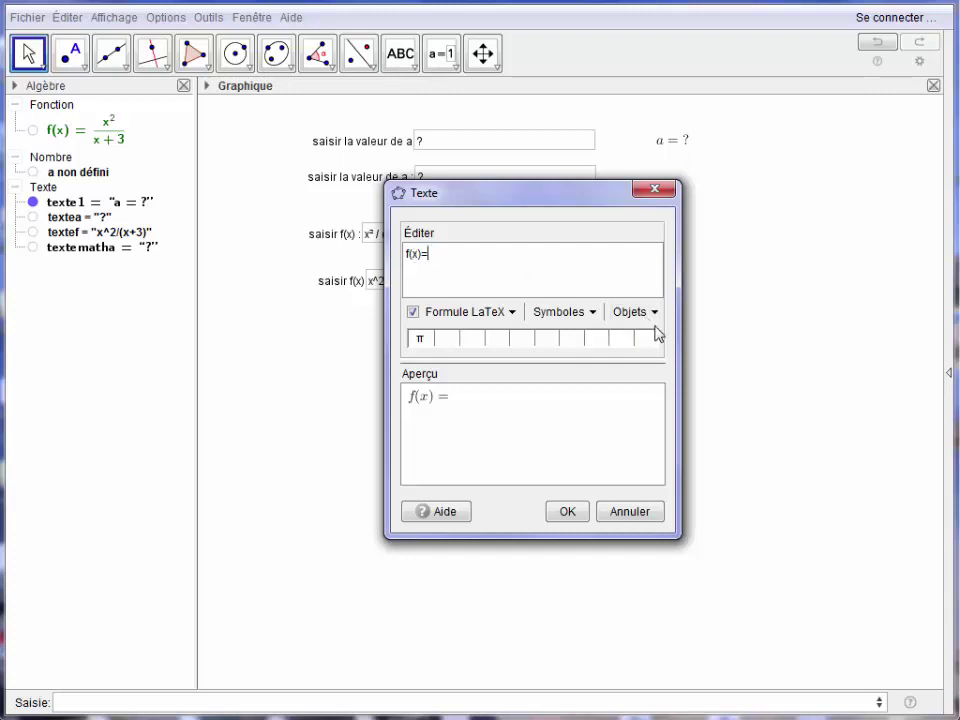
left_click(655, 312)
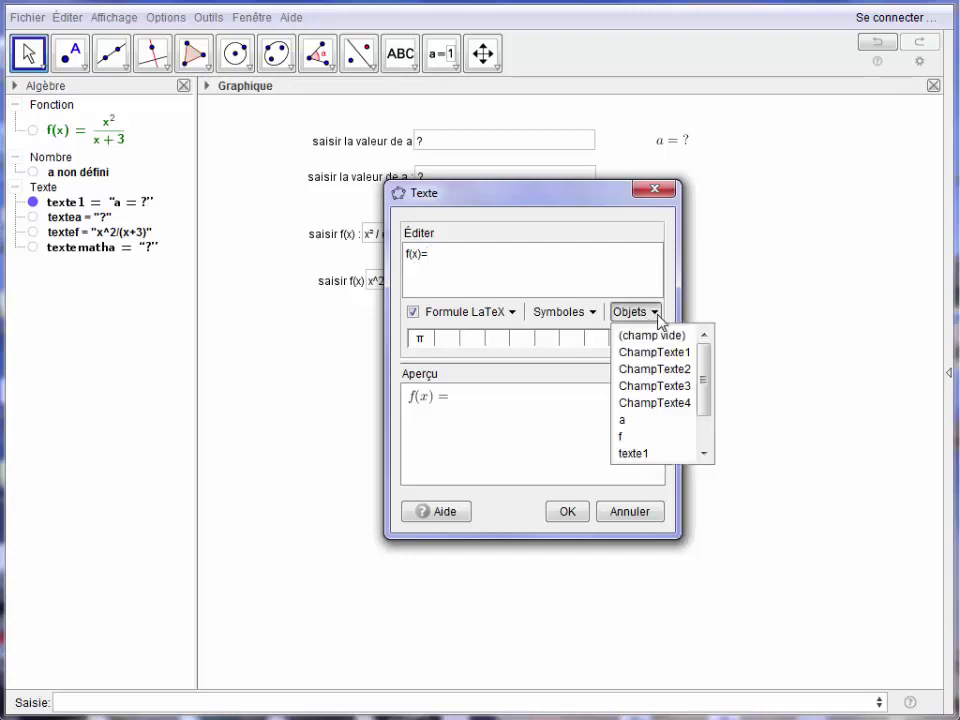
left_click_drag(706, 383, 709, 413)
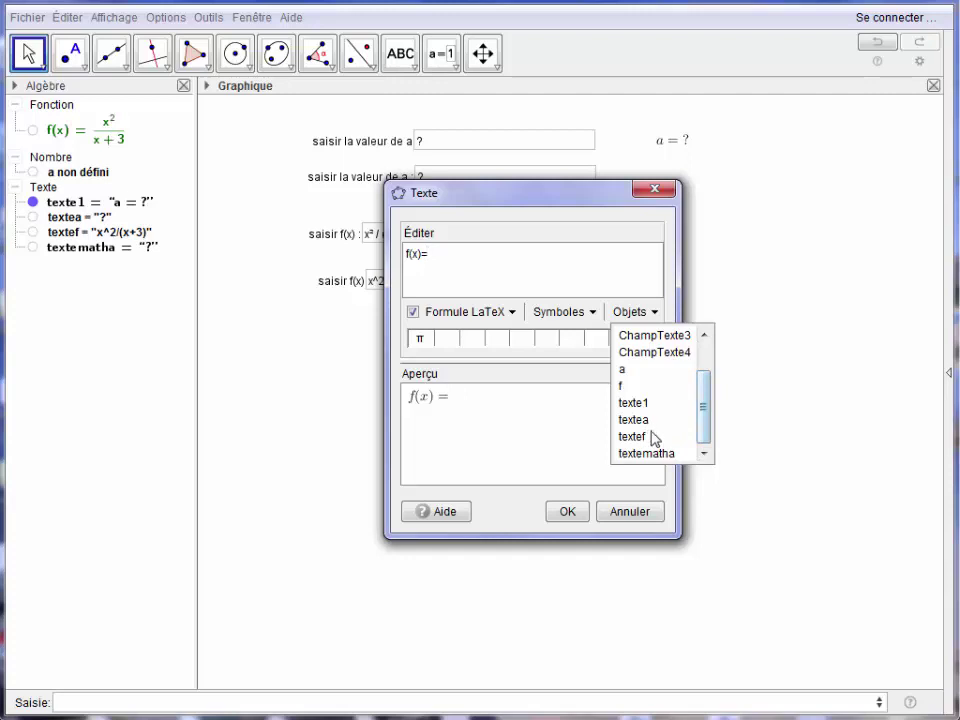
left_click_drag(707, 426, 709, 423)
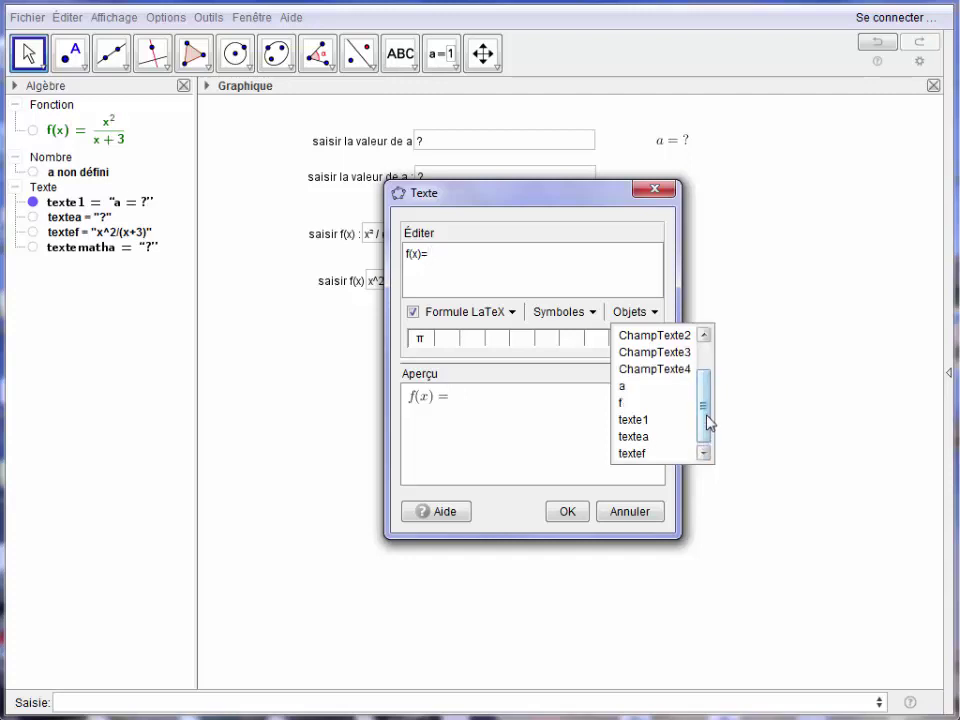
left_click(626, 404)
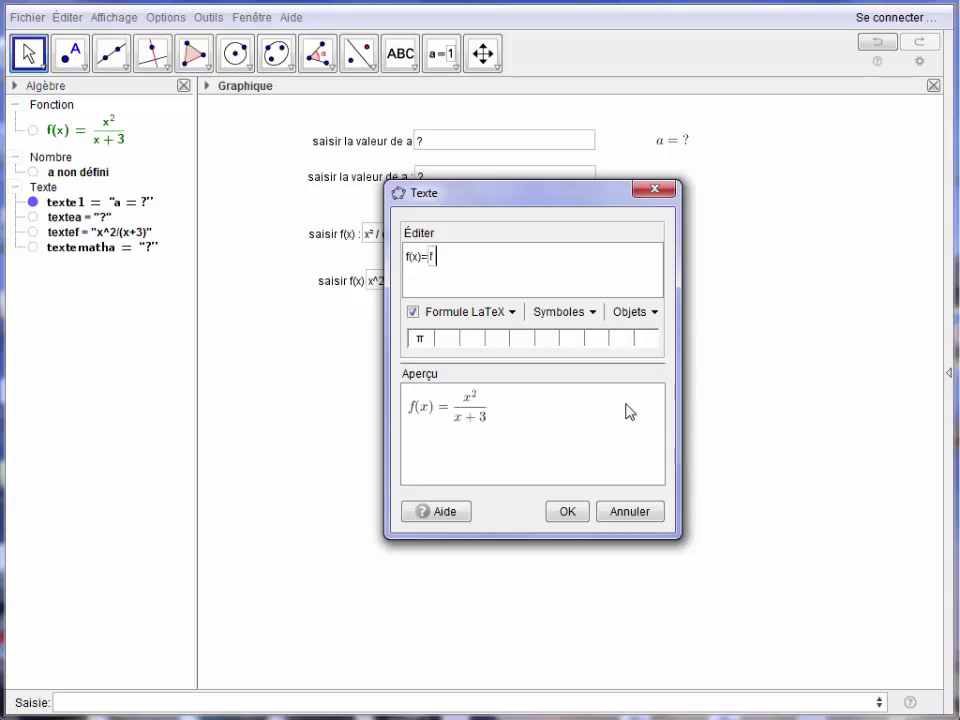
left_click(565, 515)
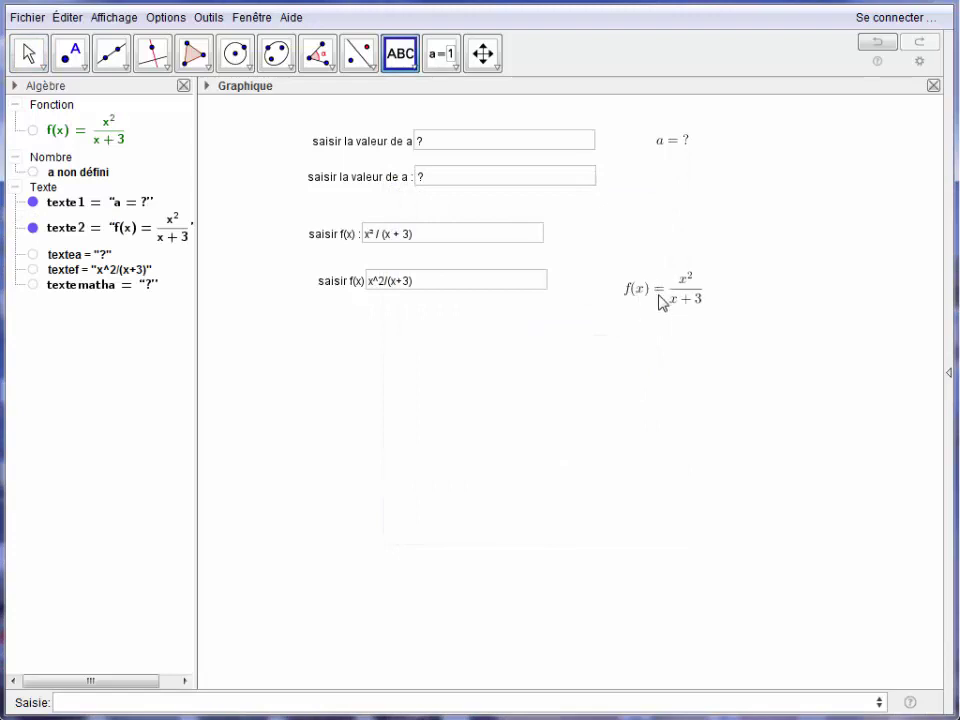
left_click_drag(665, 300, 660, 293)
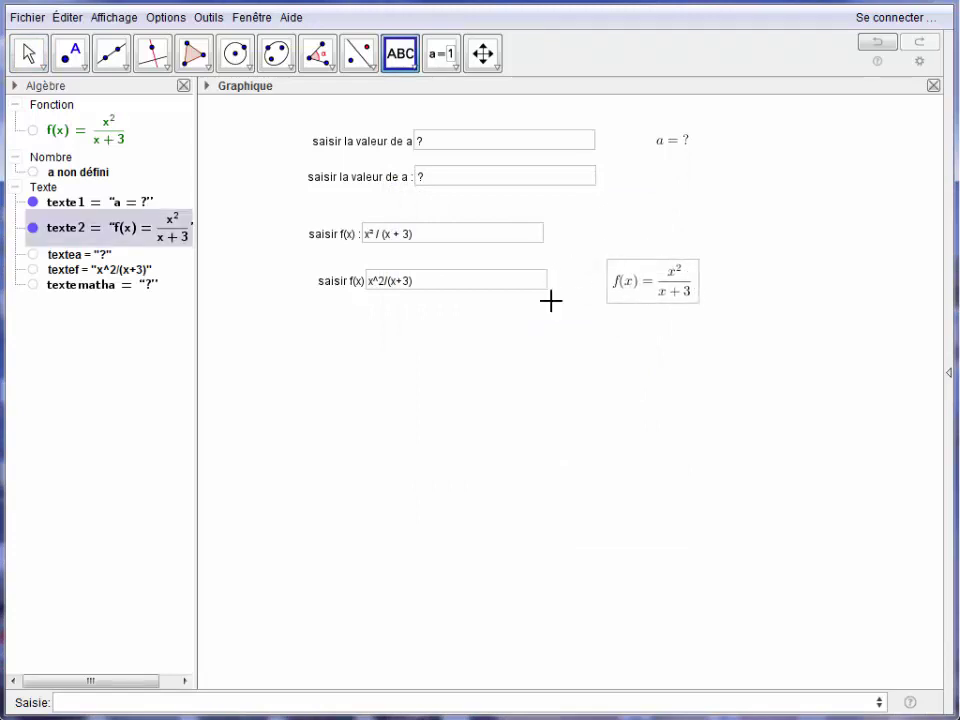